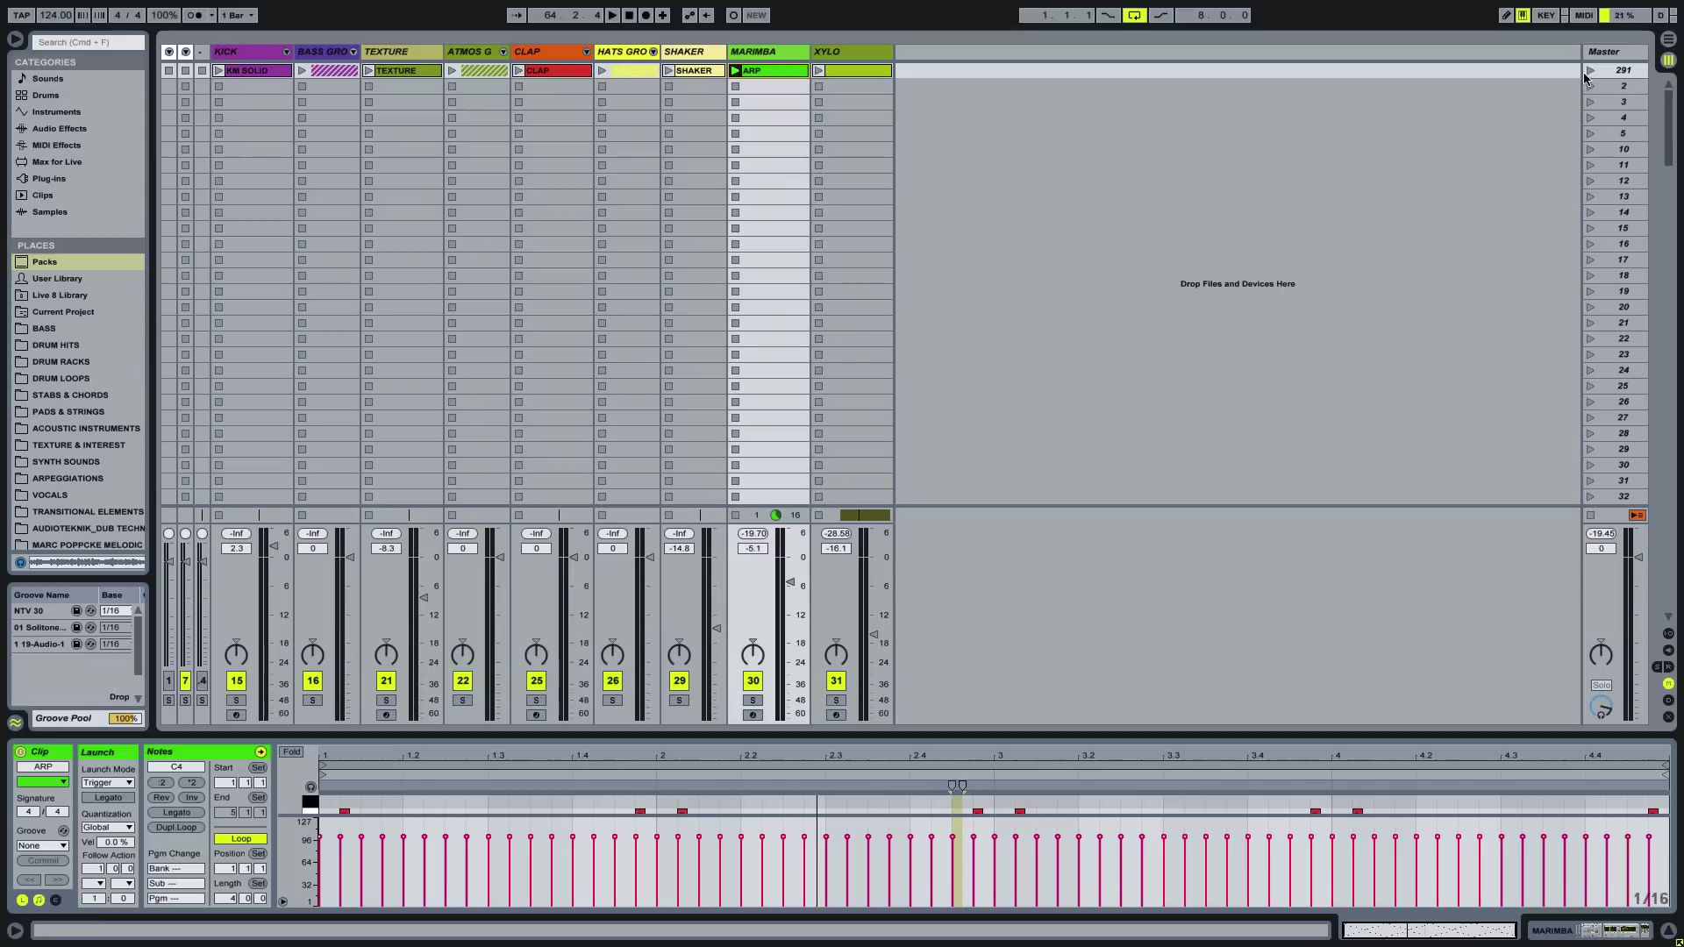
Listen to the first scene, 291, and stop playback.
left_click(1589, 70)
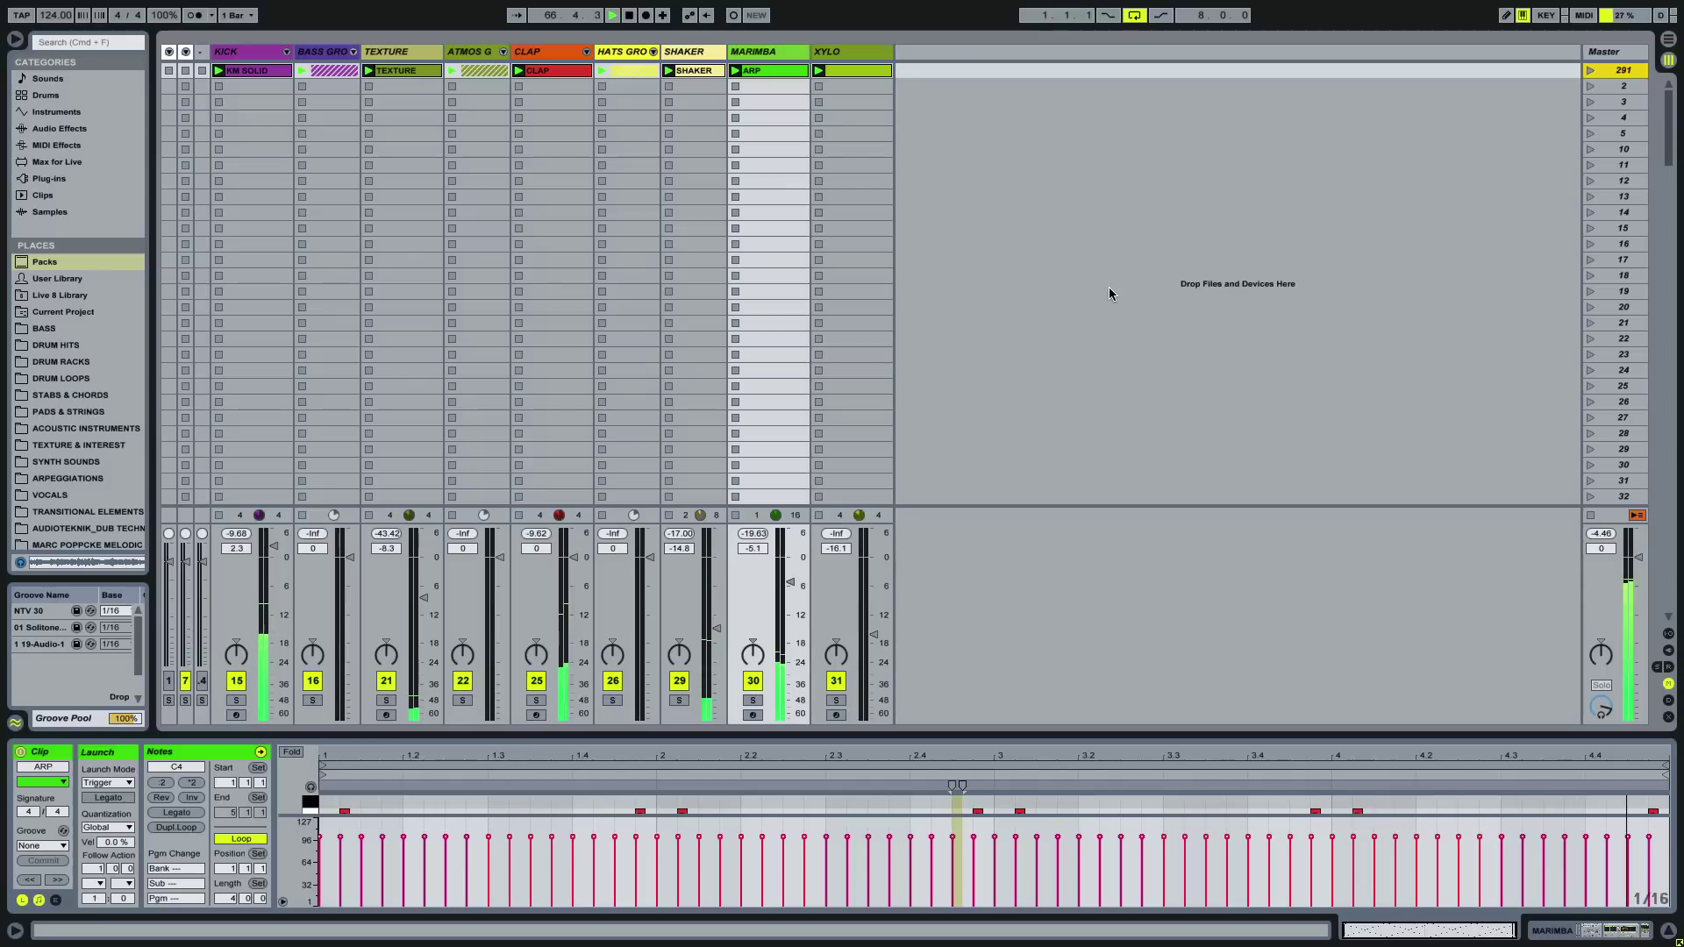
key("space")
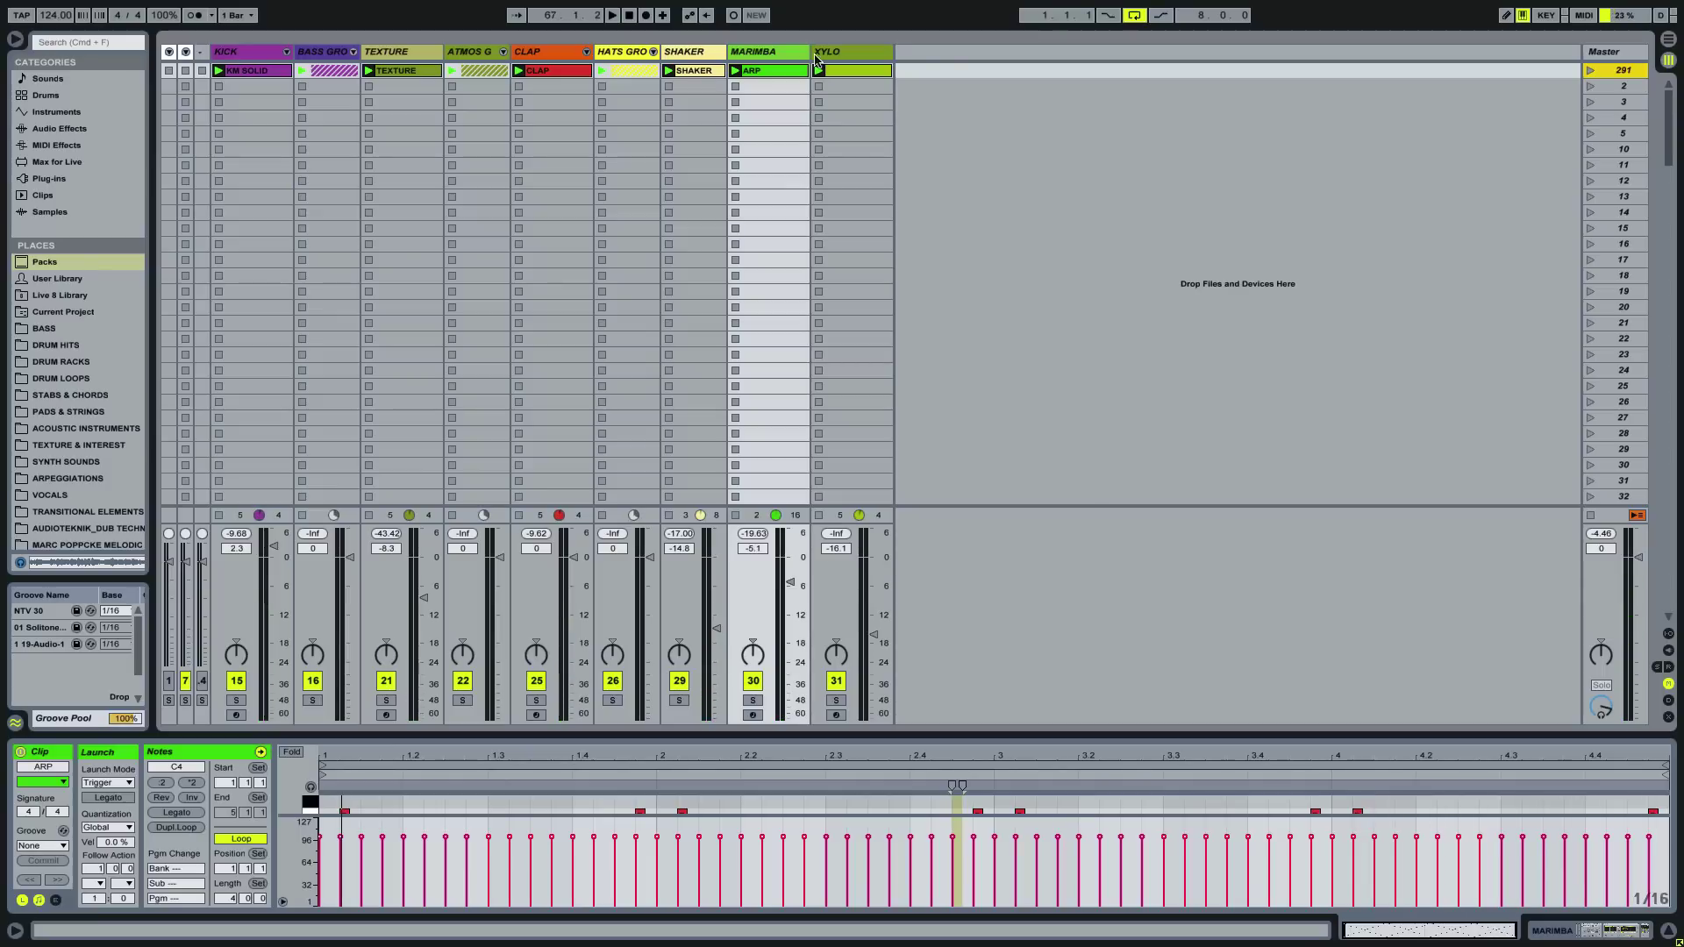
Open the XYLO track's clip and enlarge its note editor to show the rows around C3 to C4.
key("Right")
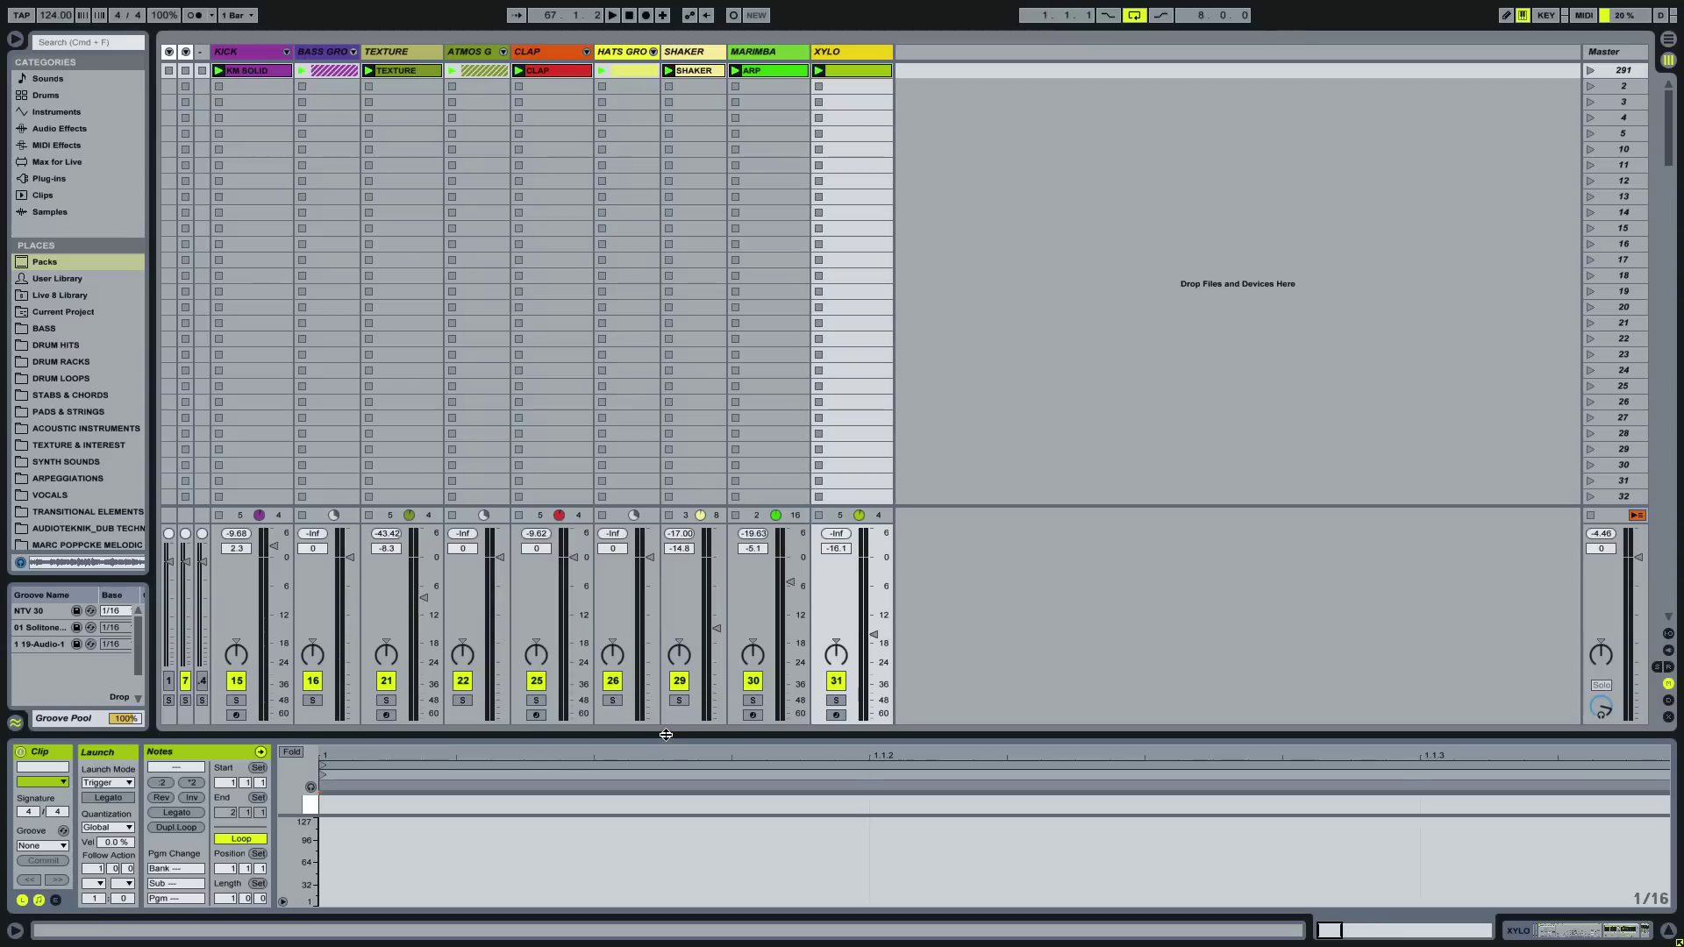
left_click_drag(664, 736, 675, 259)
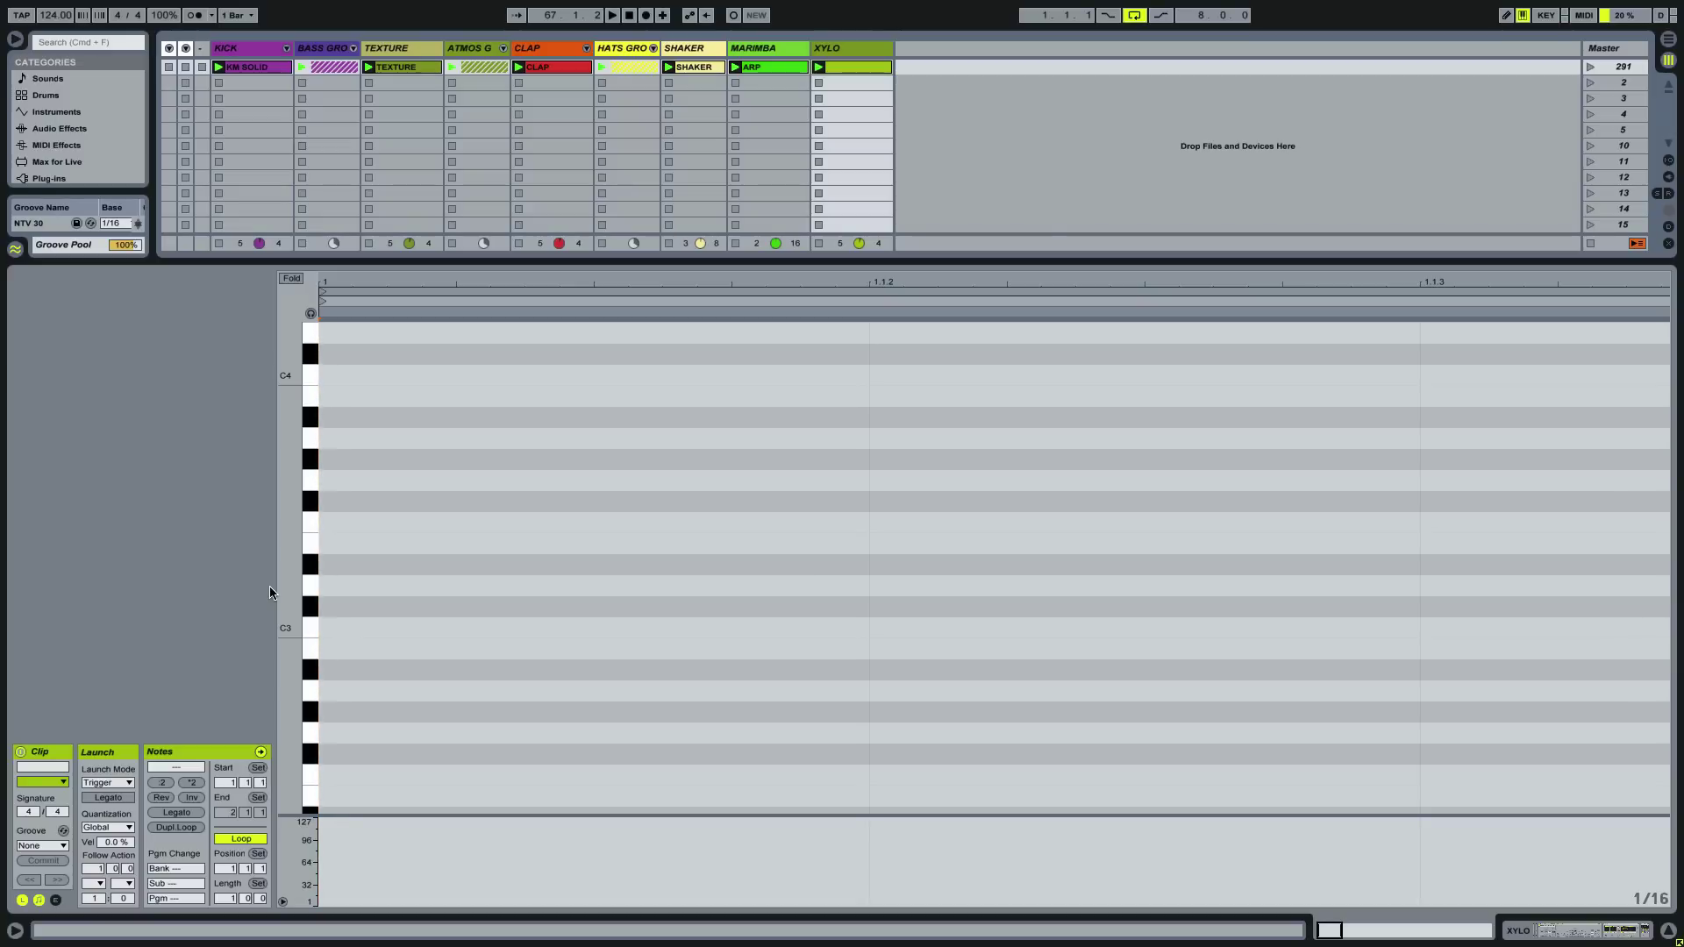
Draw stacked 1/16 notes C3, D3, E3, F3, G3, A3 and B3 at the start of the XYLO clip.
left_click(329, 629)
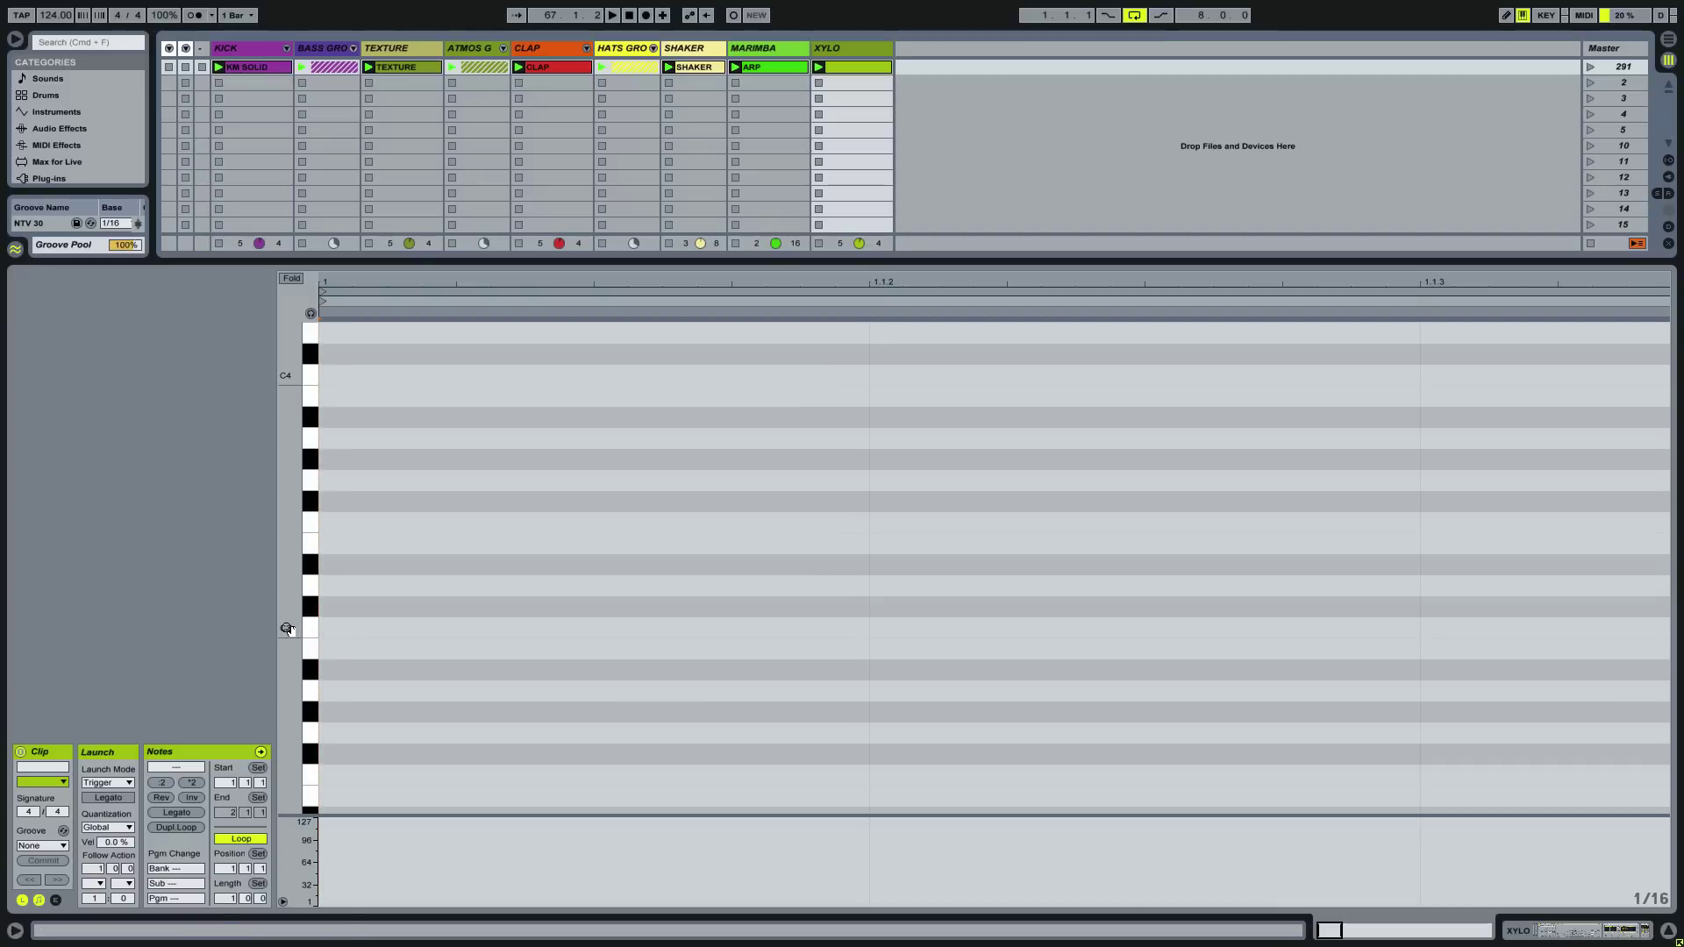
double_click(341, 628)
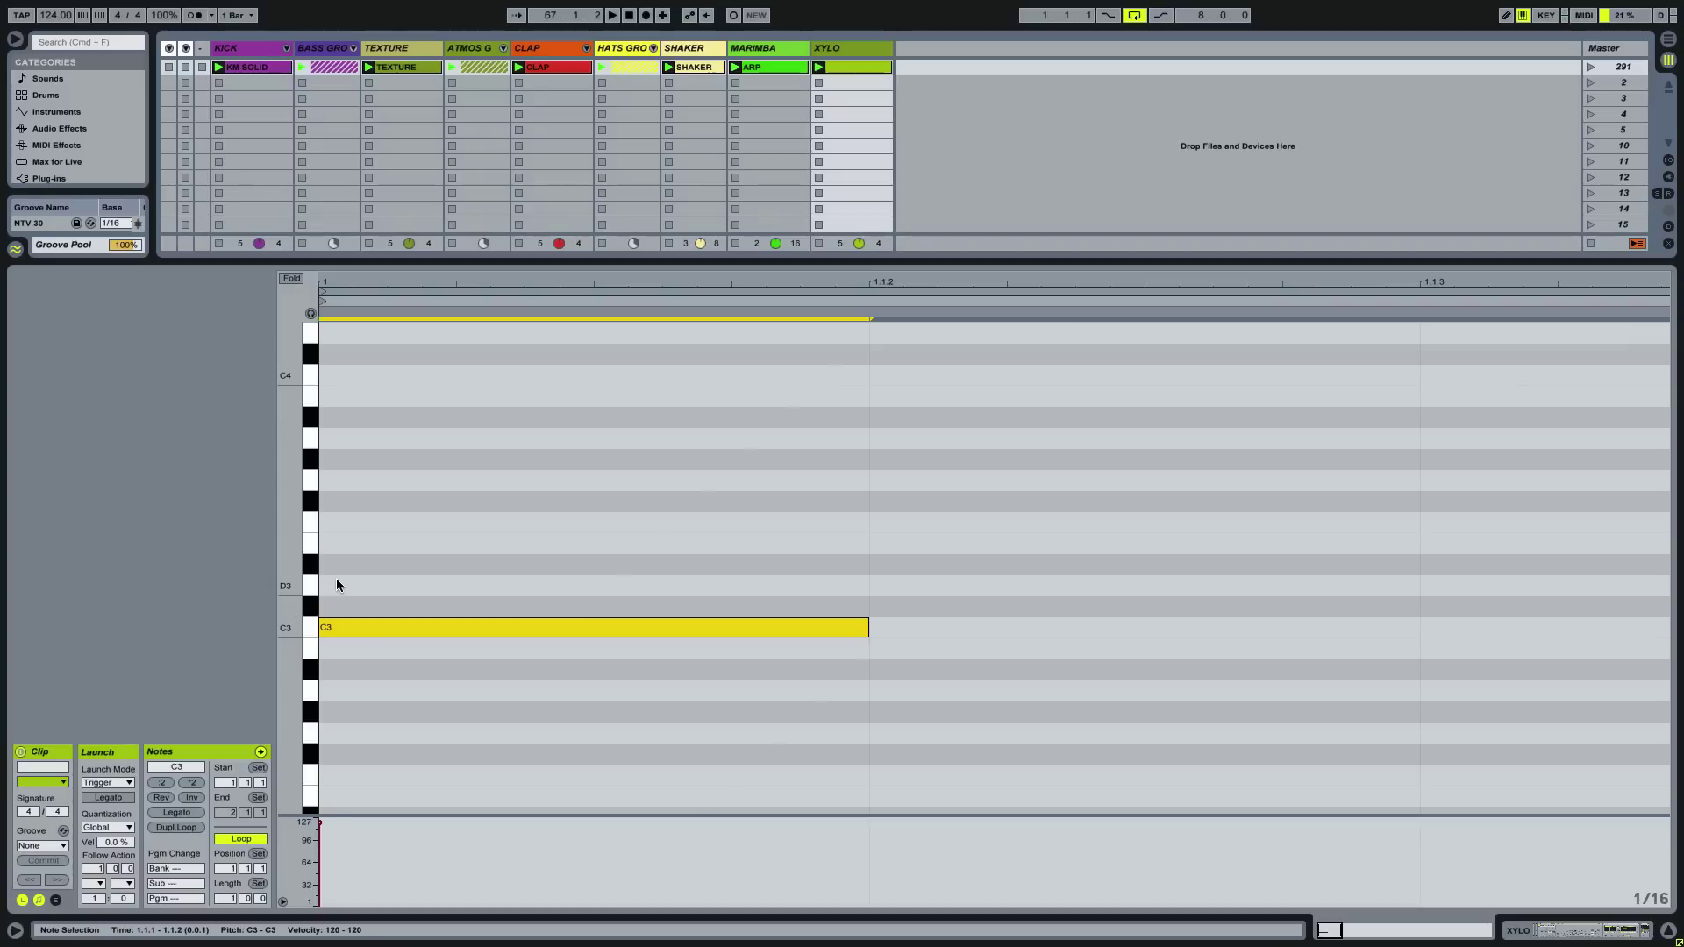
double_click(335, 585)
double_click(335, 544)
double_click(336, 523)
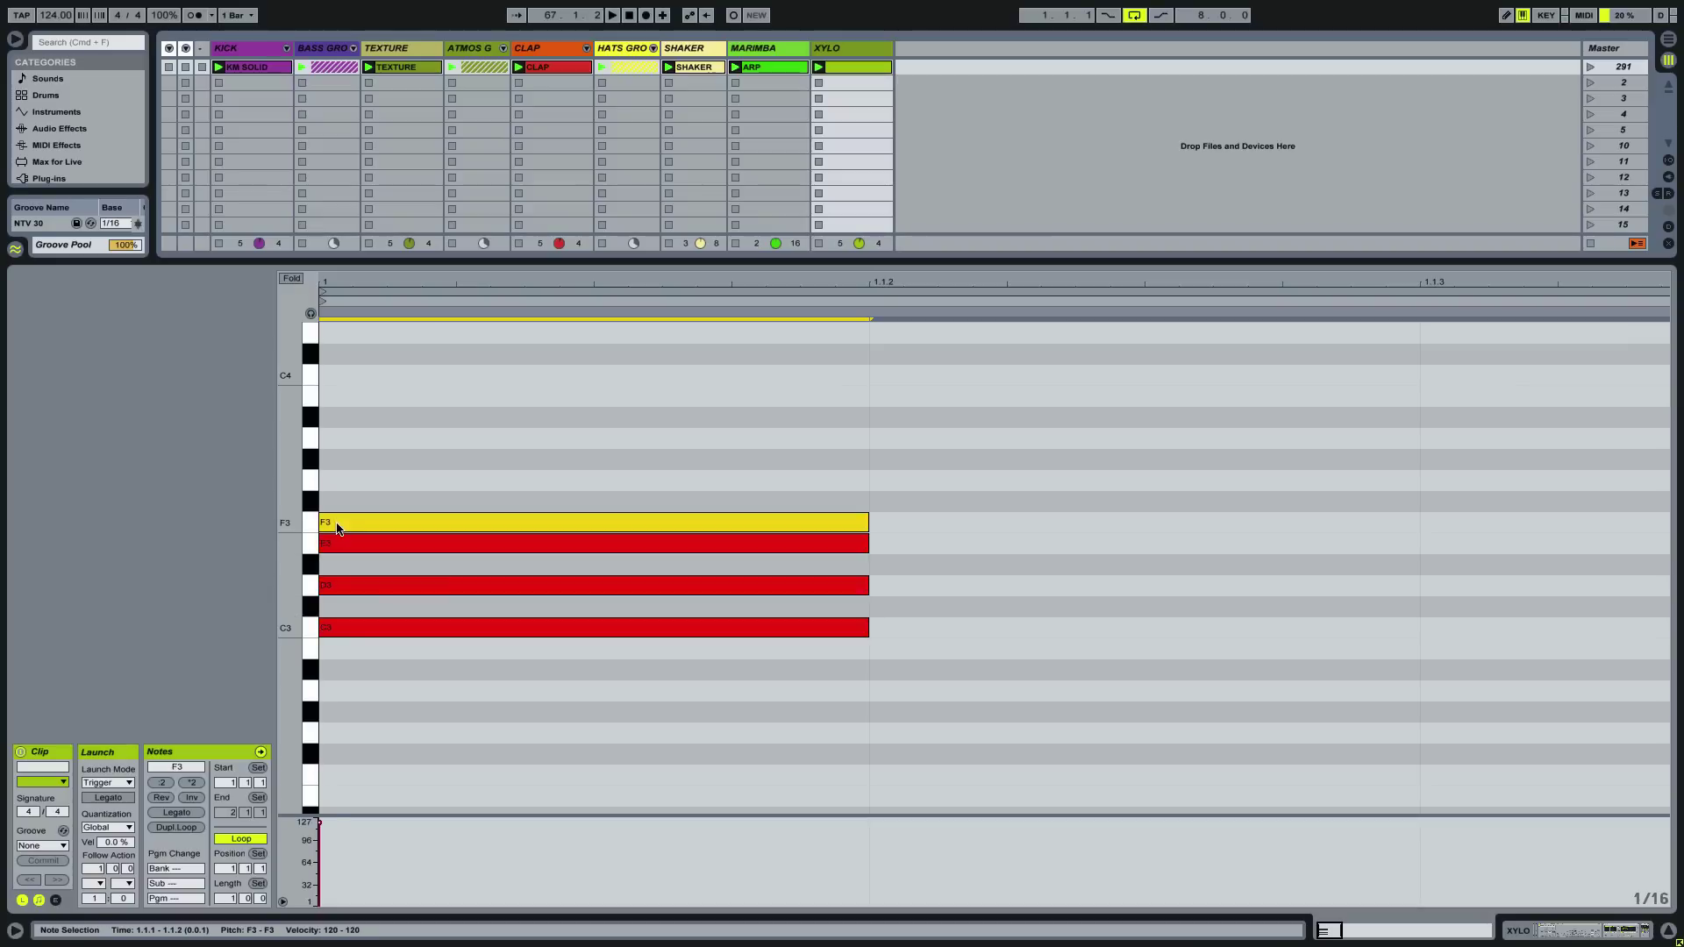
double_click(334, 481)
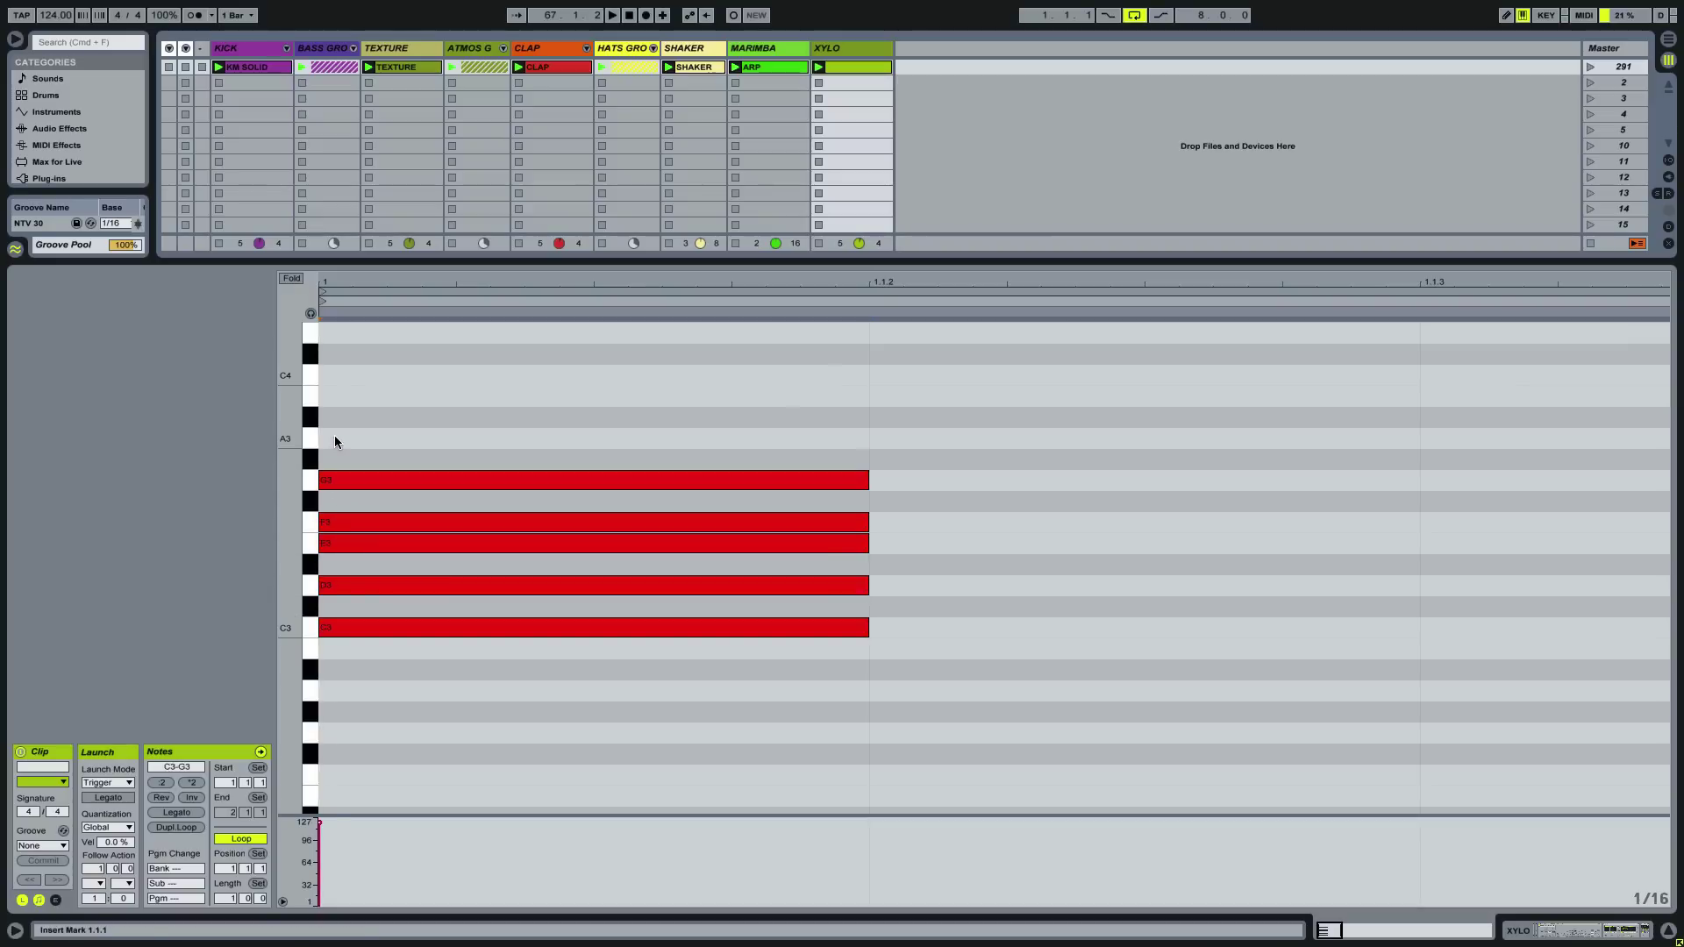
double_click(334, 437)
double_click(333, 395)
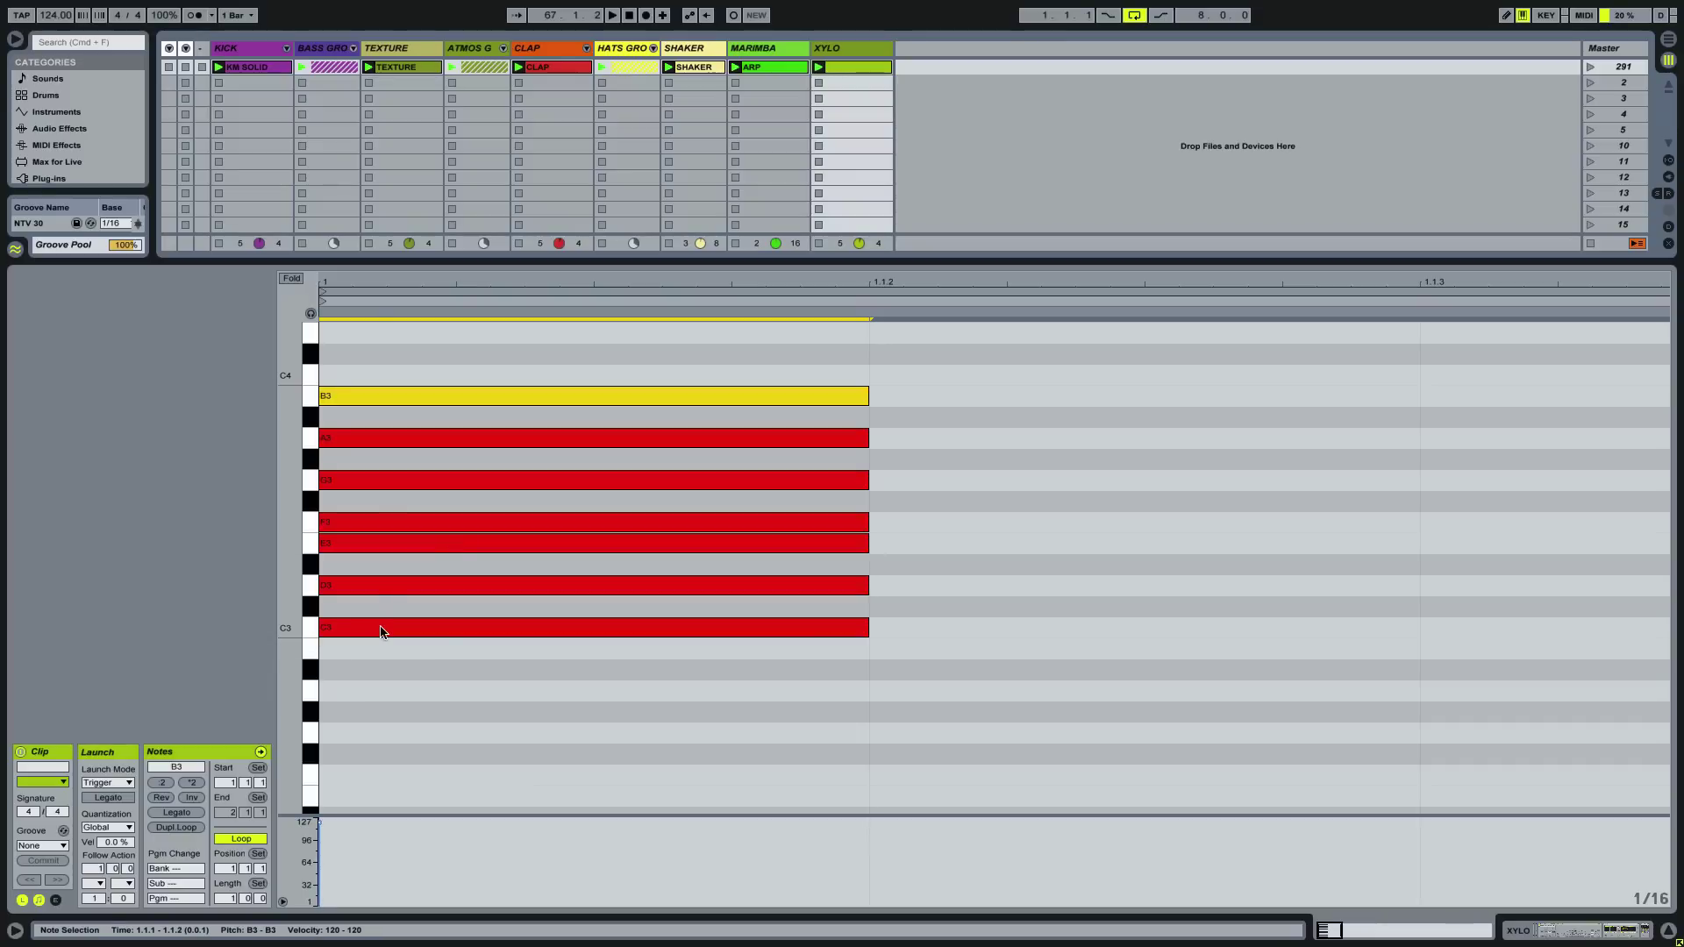
Transpose all seven stacked notes down five semitones so the lowest note is G2.
left_click_drag(660, 700, 575, 350)
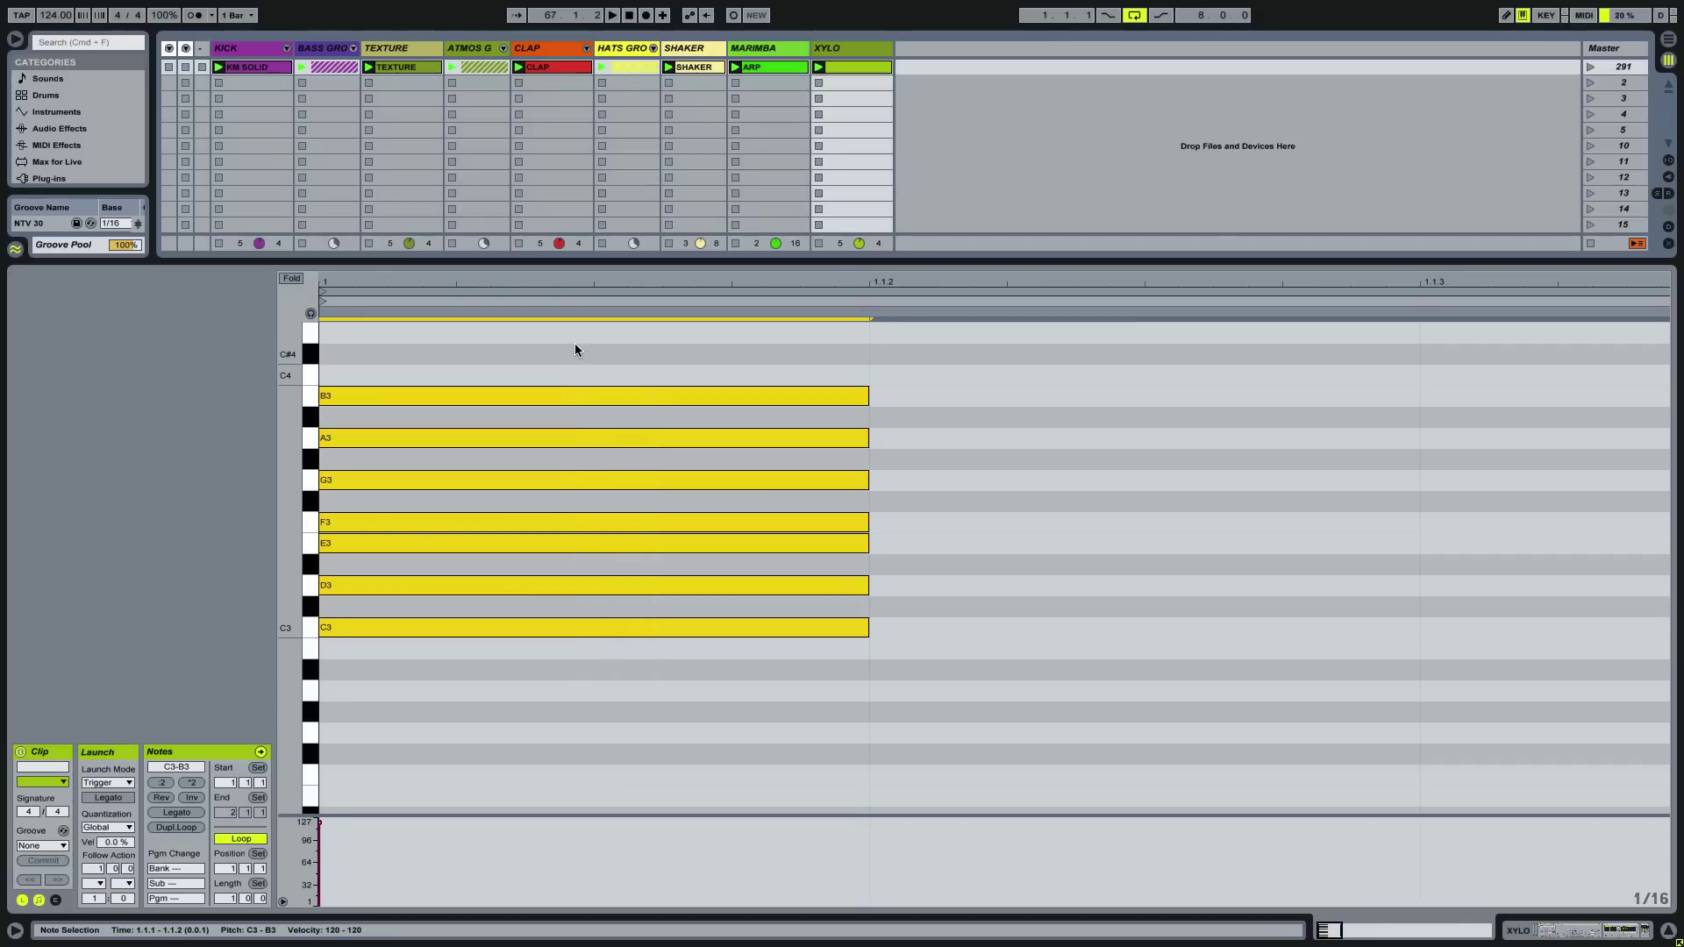
key("Down")
key("Down")
key("Down")
key("Down")
key("Down")
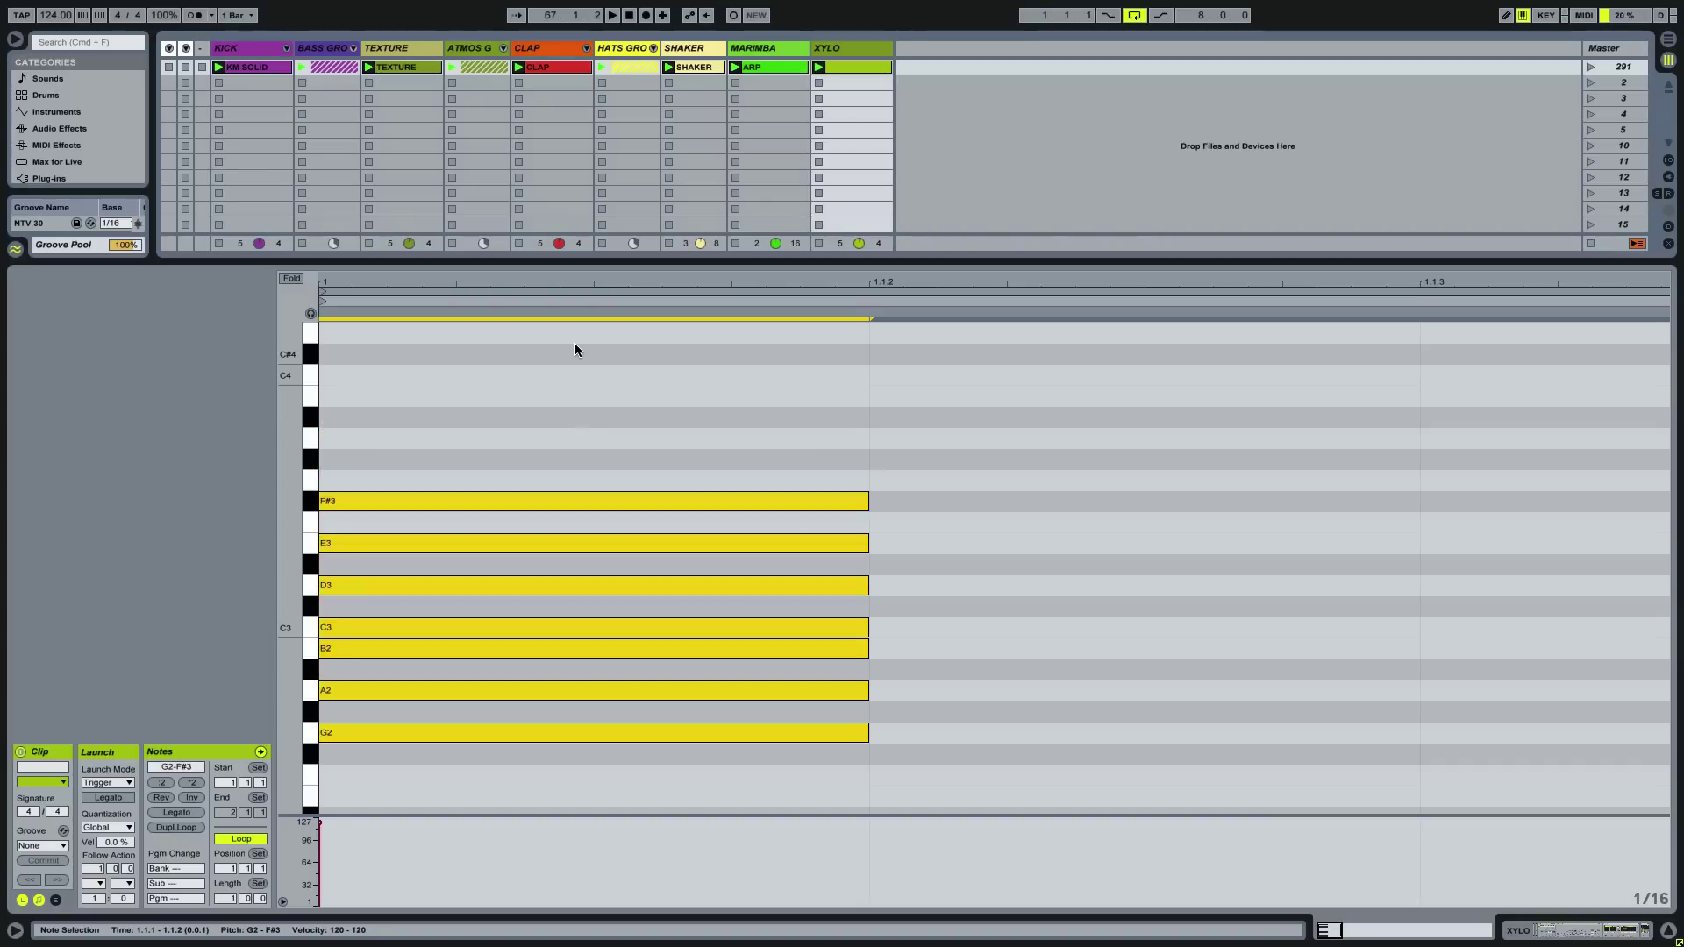
Delete the existing notes and draw stacked 1/16 notes A2, B2, C3, D3, E3, F3 and G3 at the clip start.
left_click_drag(1010, 761, 754, 442)
key("Delete")
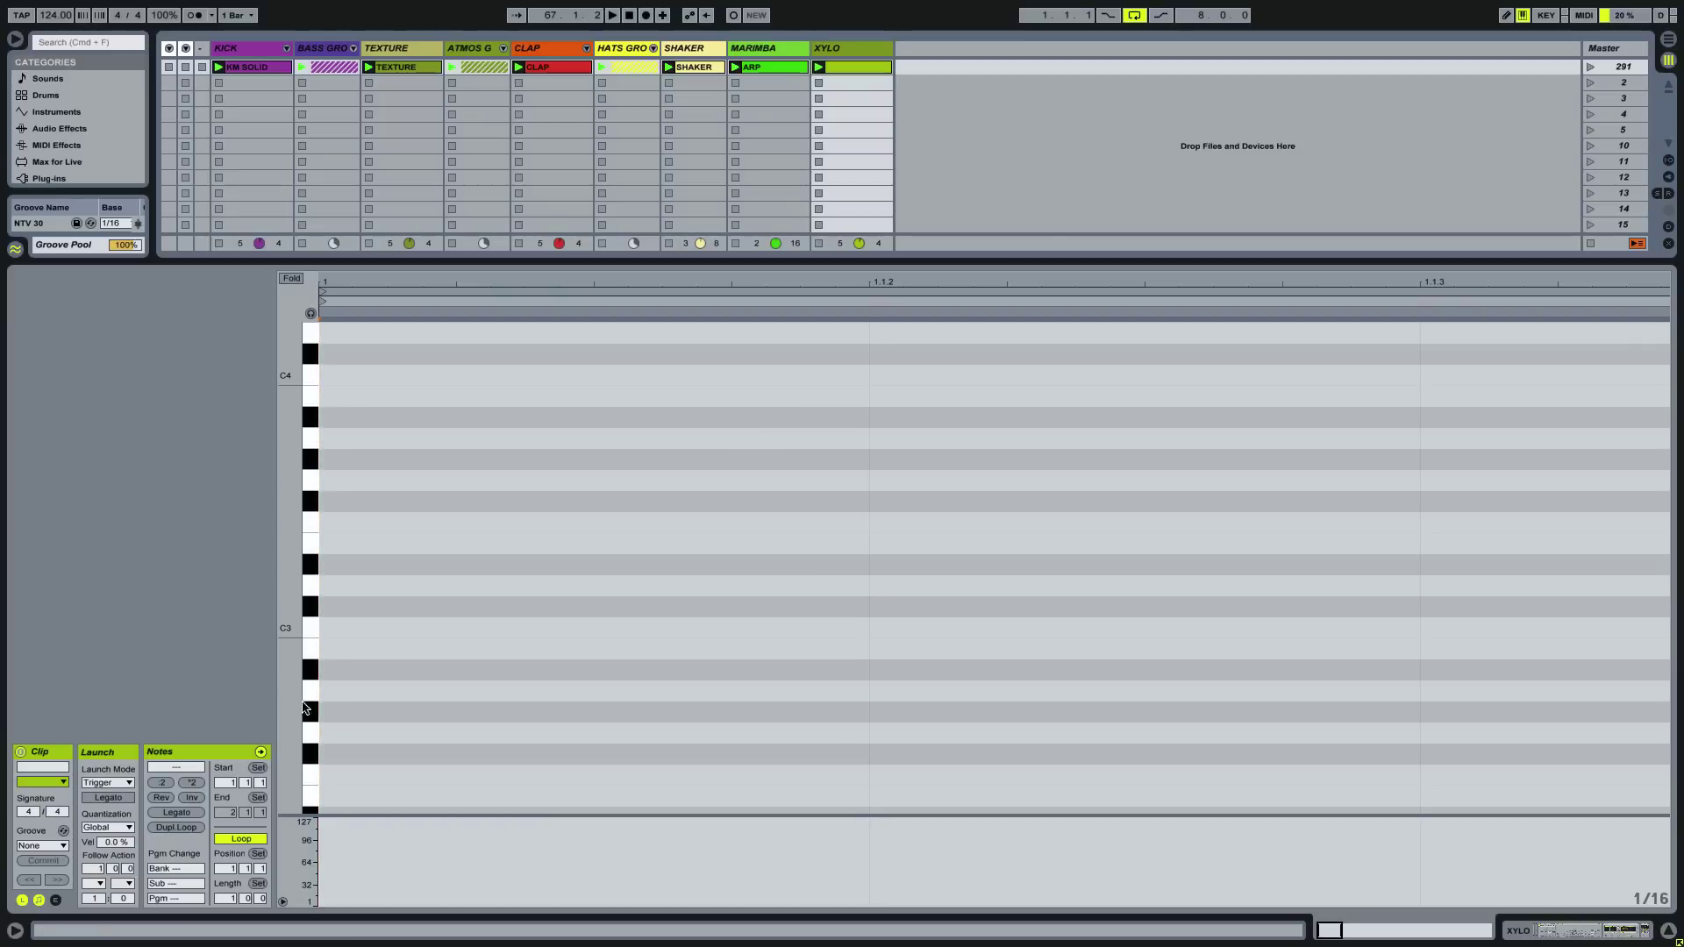
double_click(339, 690)
double_click(339, 648)
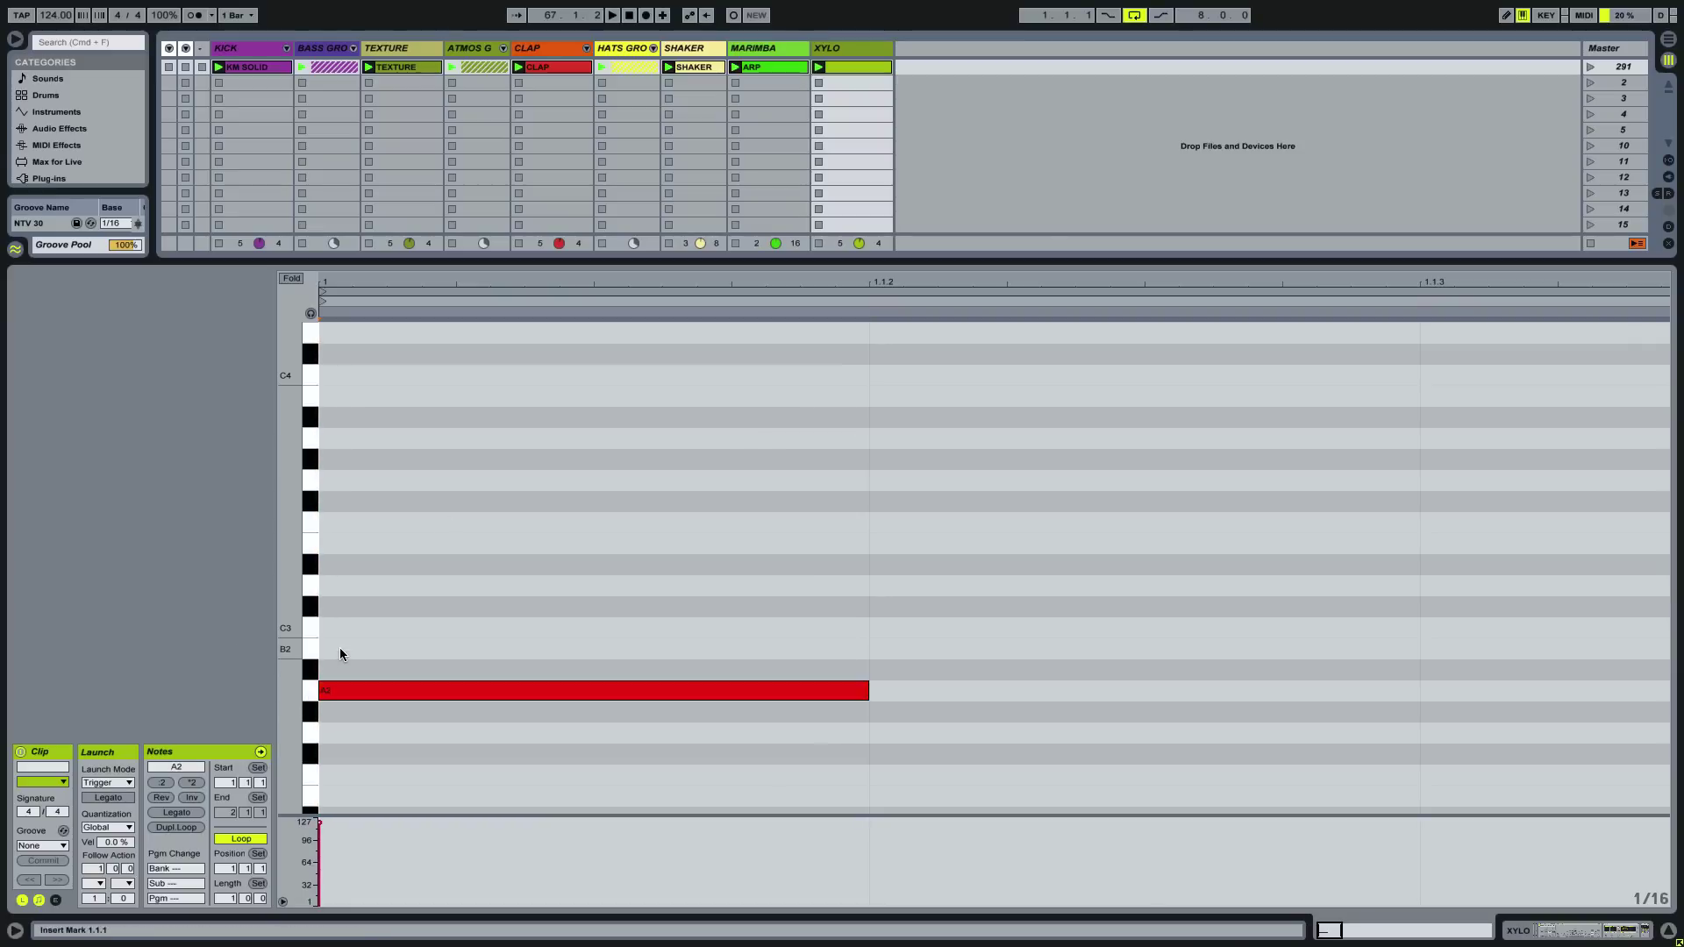
double_click(340, 628)
double_click(340, 586)
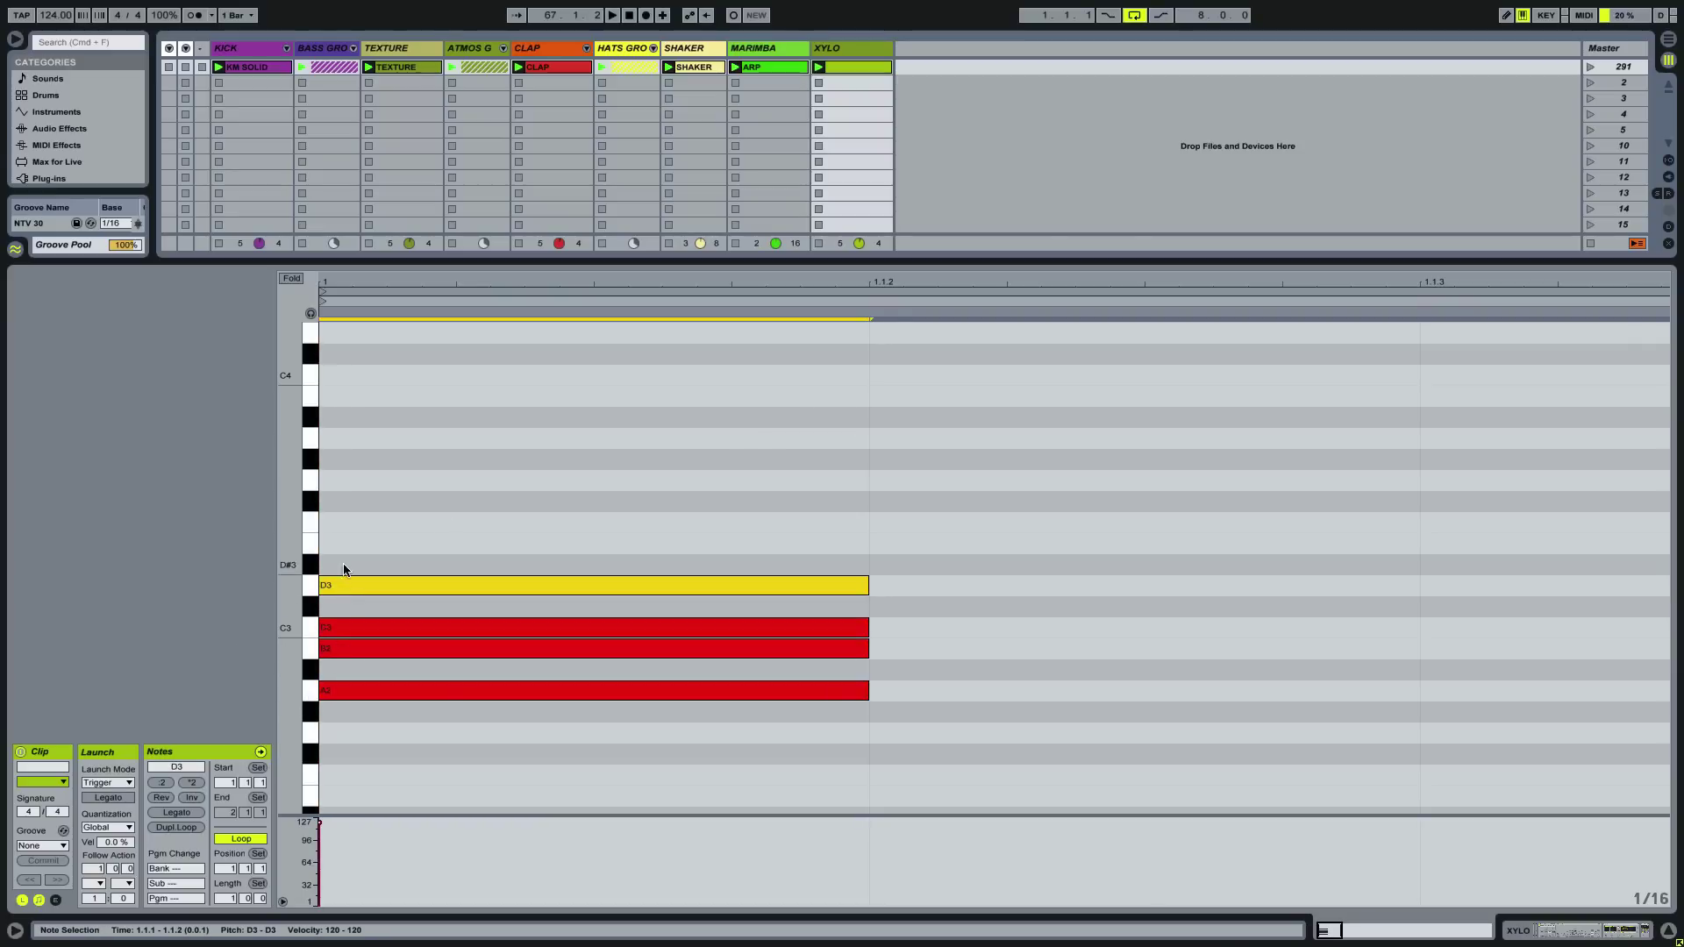
double_click(345, 542)
double_click(346, 522)
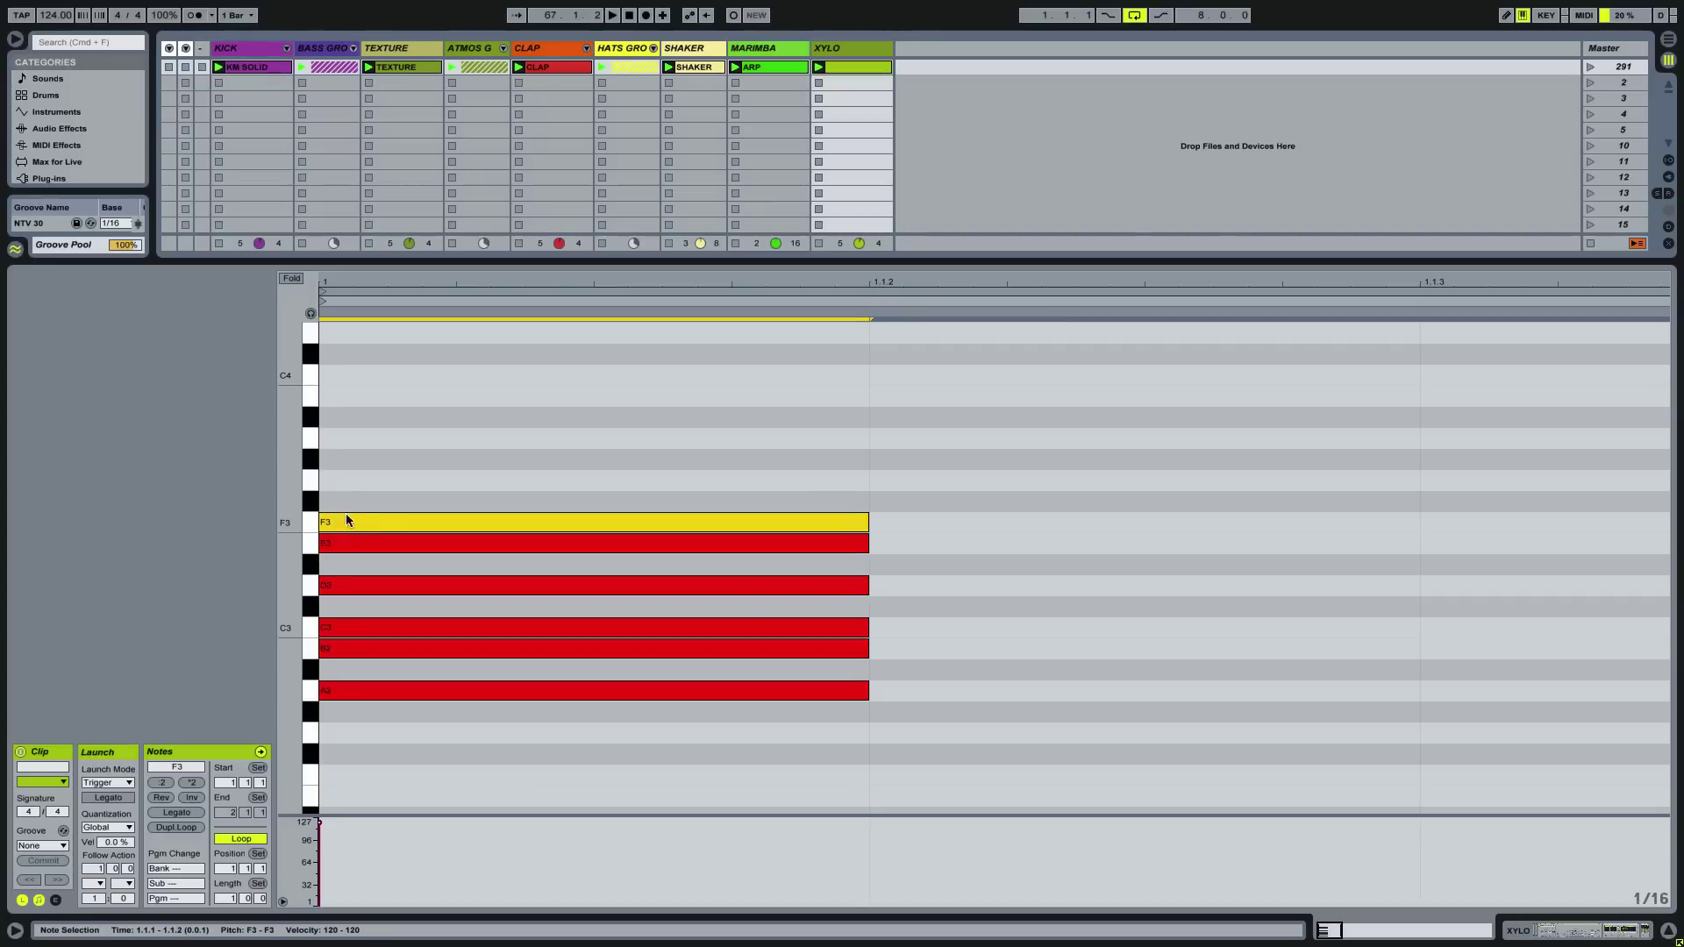
double_click(346, 480)
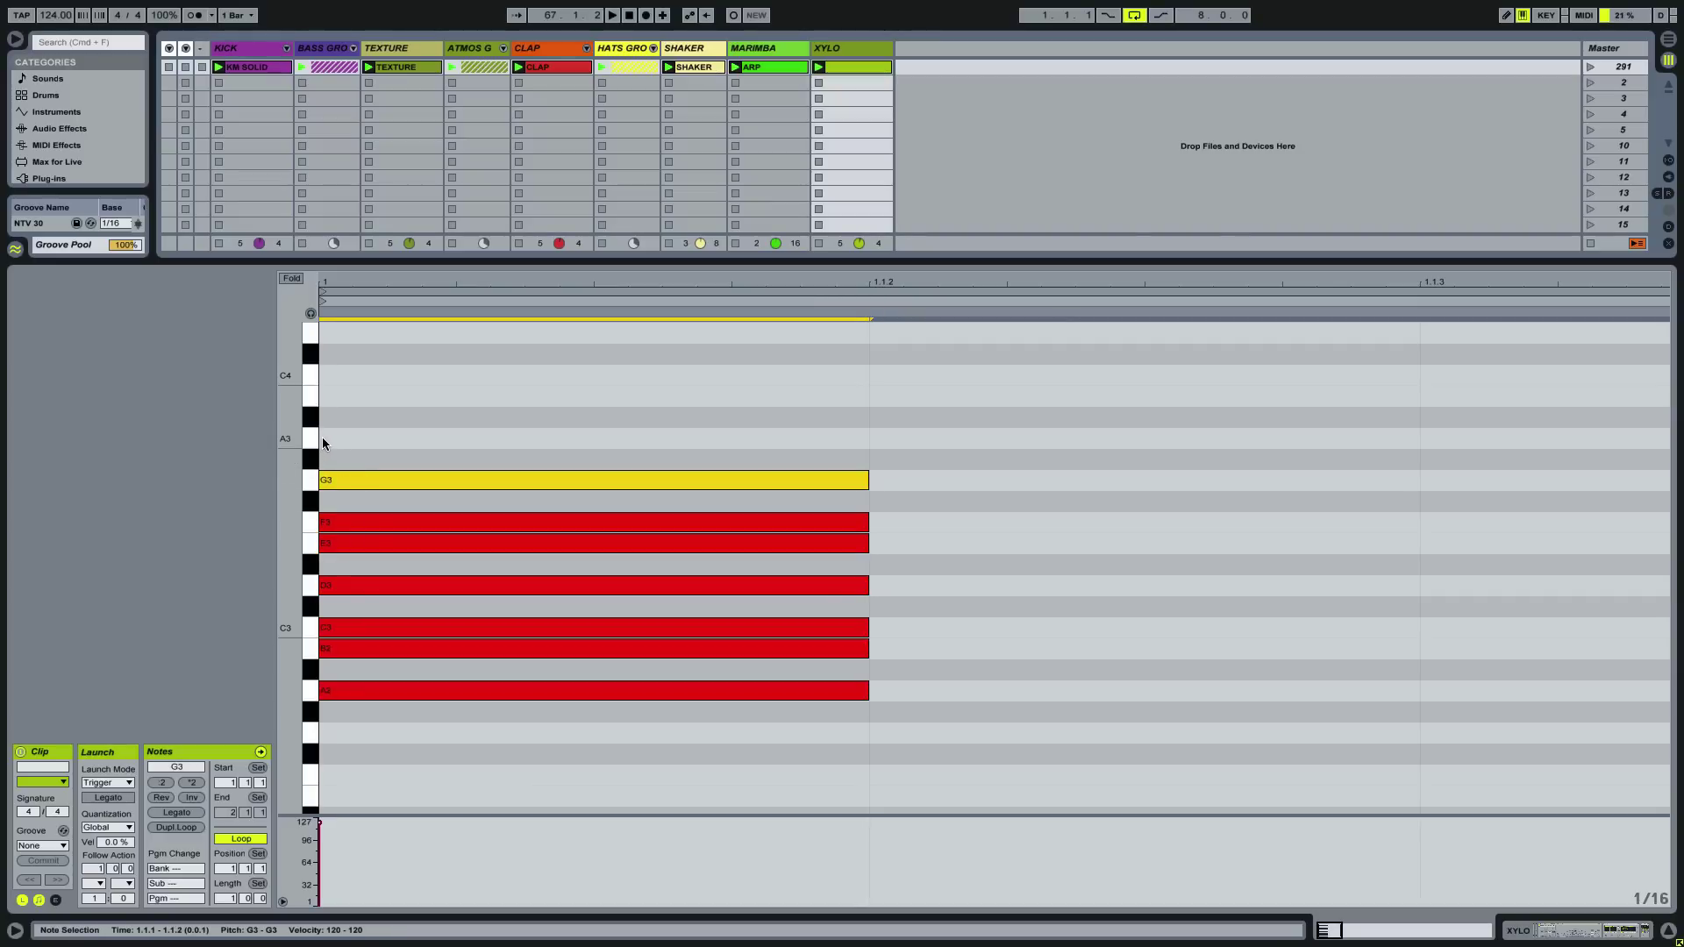
left_click(1002, 744)
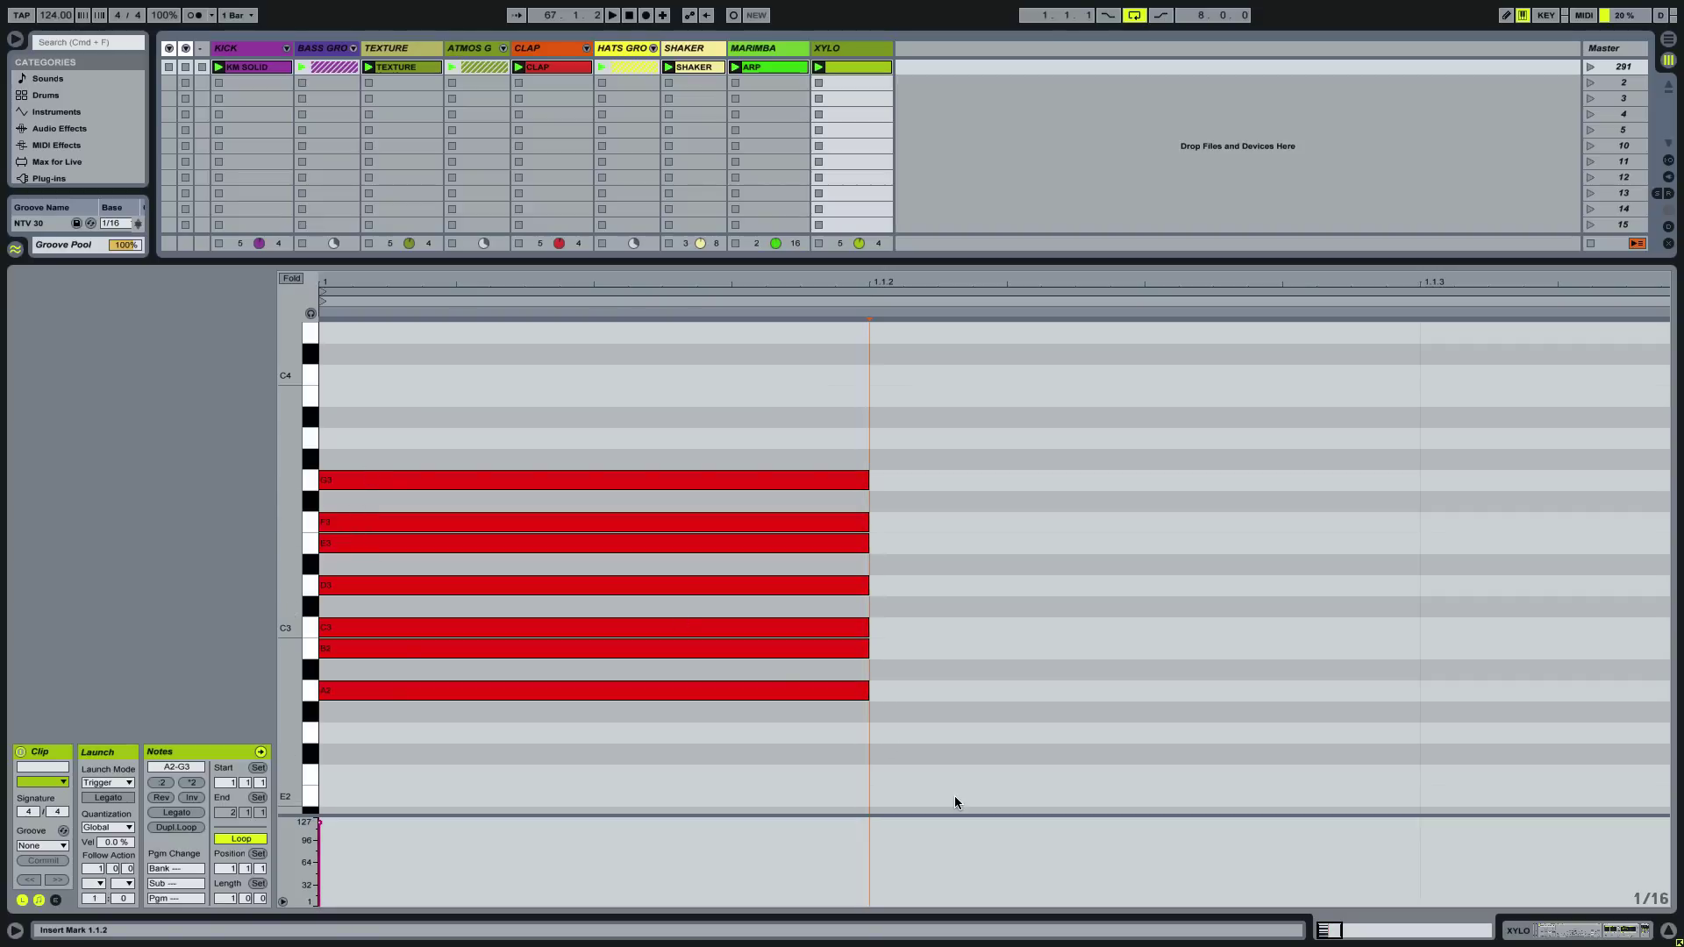
Transpose all the stacked notes down two semitones to G2, then up five so the lowest is C3.
left_click_drag(954, 797, 676, 405)
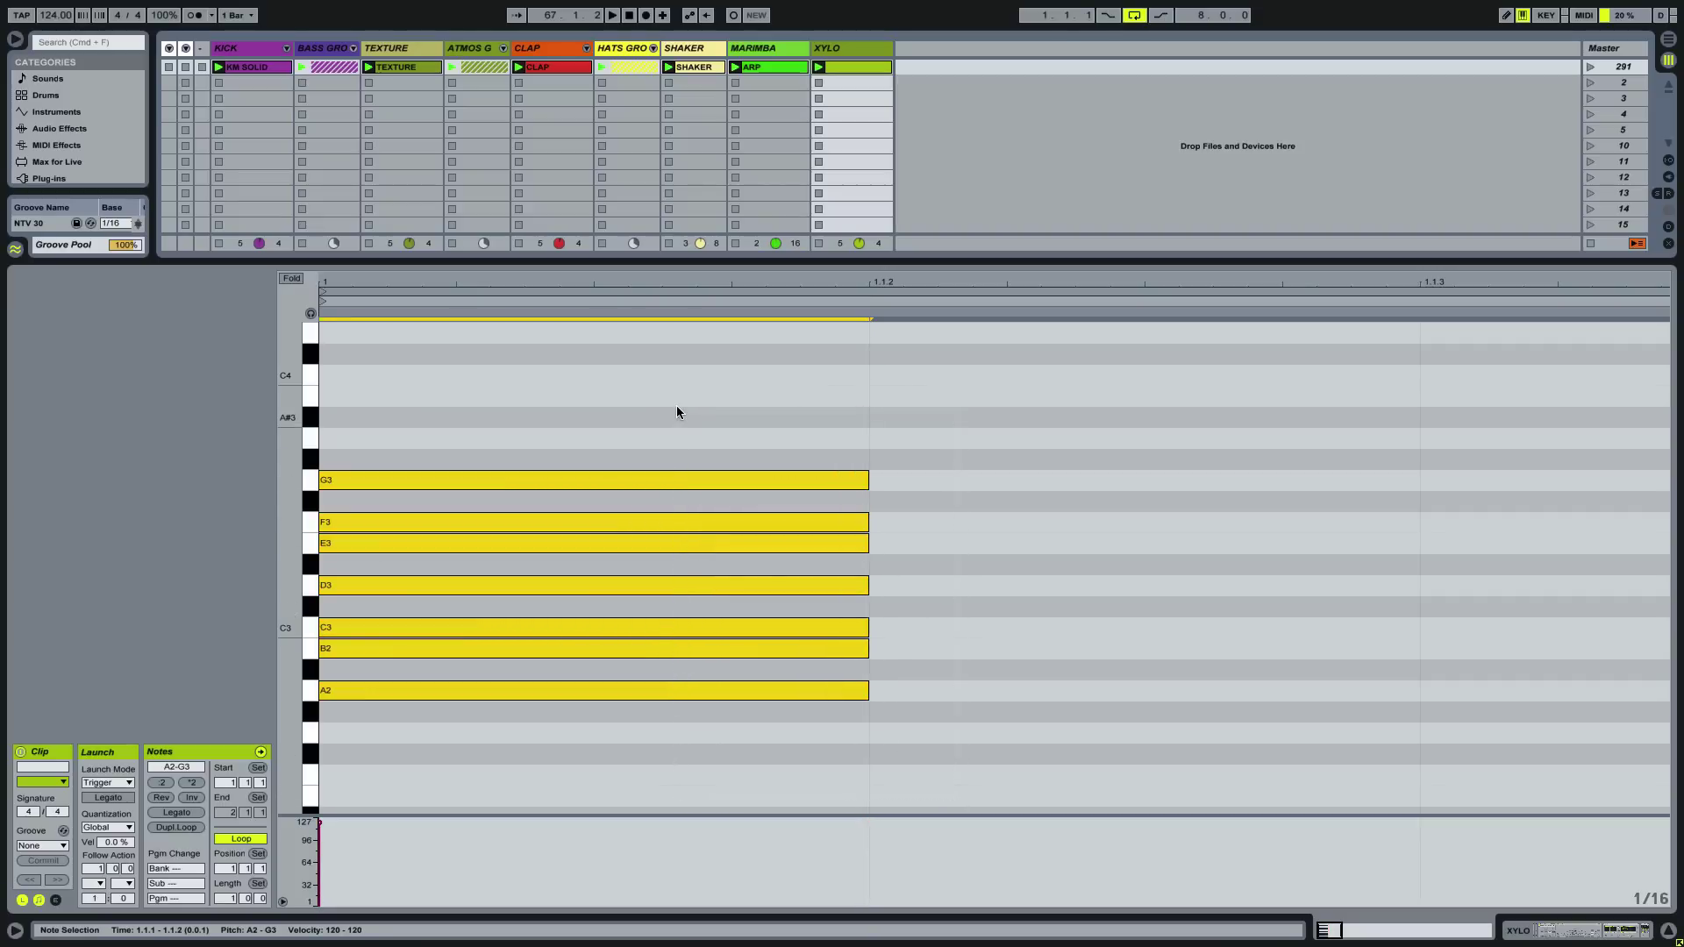
key("Down")
key("Down")
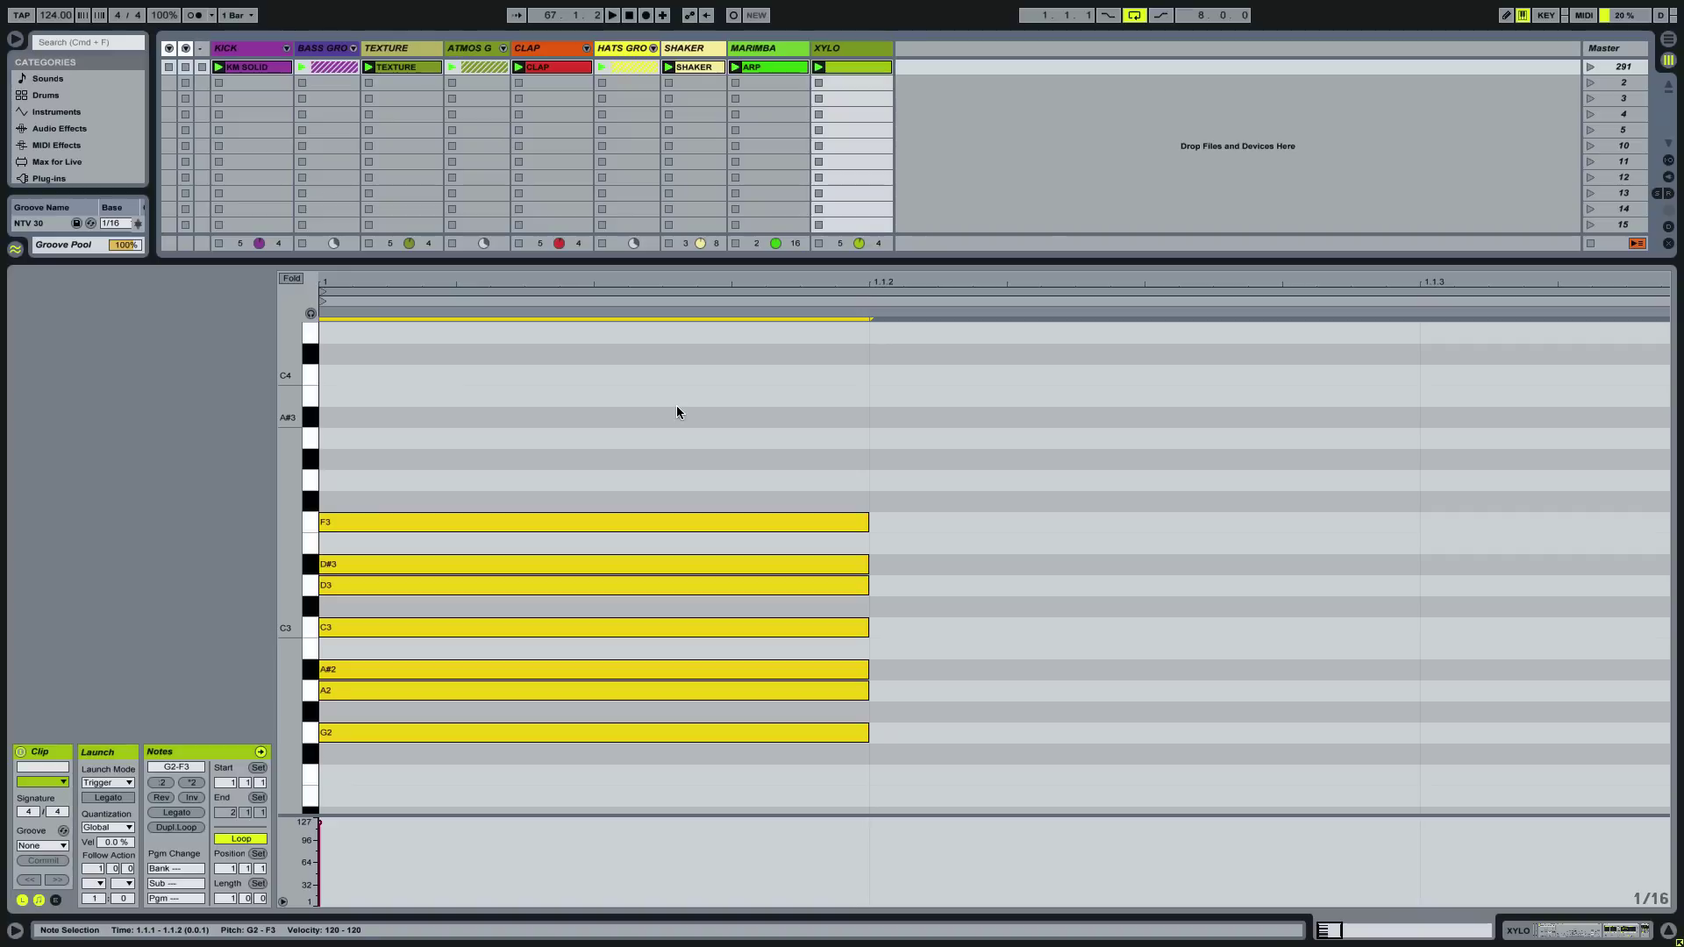
key("Up")
key("Up")
key("Up")
key("Up")
key("Up")
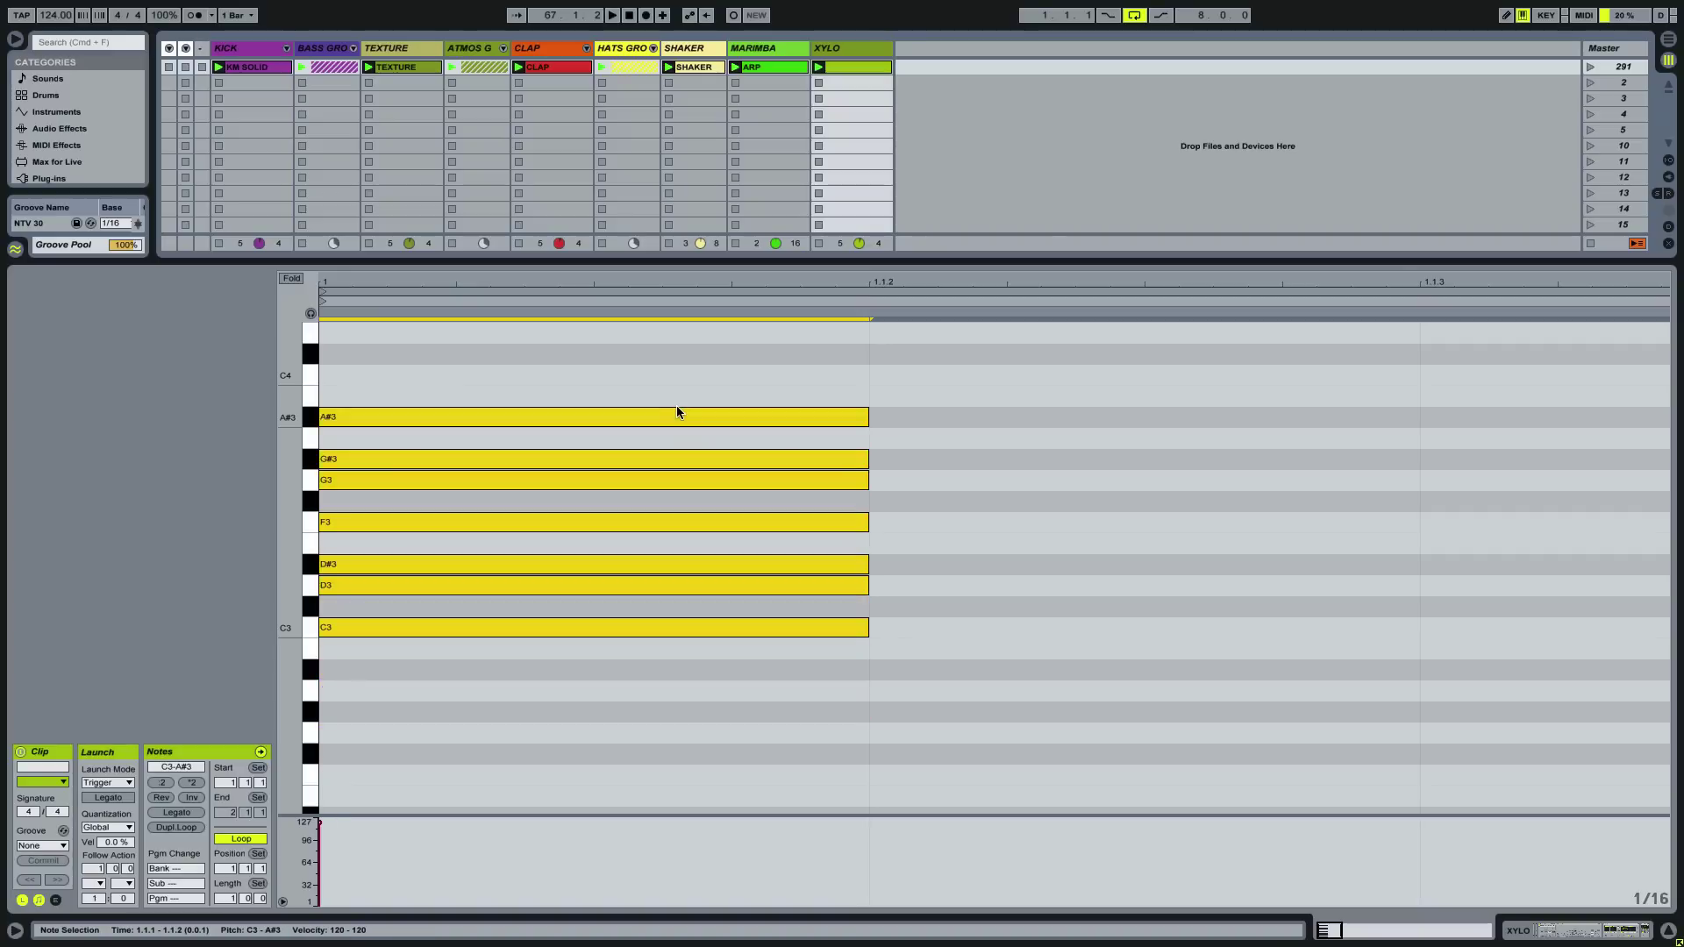
Draw a second stack of 1/16 notes C3, D3, E3, F3, G3, A3 and B3 at position 1.1.2.
left_click(960, 655)
double_click(957, 628)
double_click(957, 584)
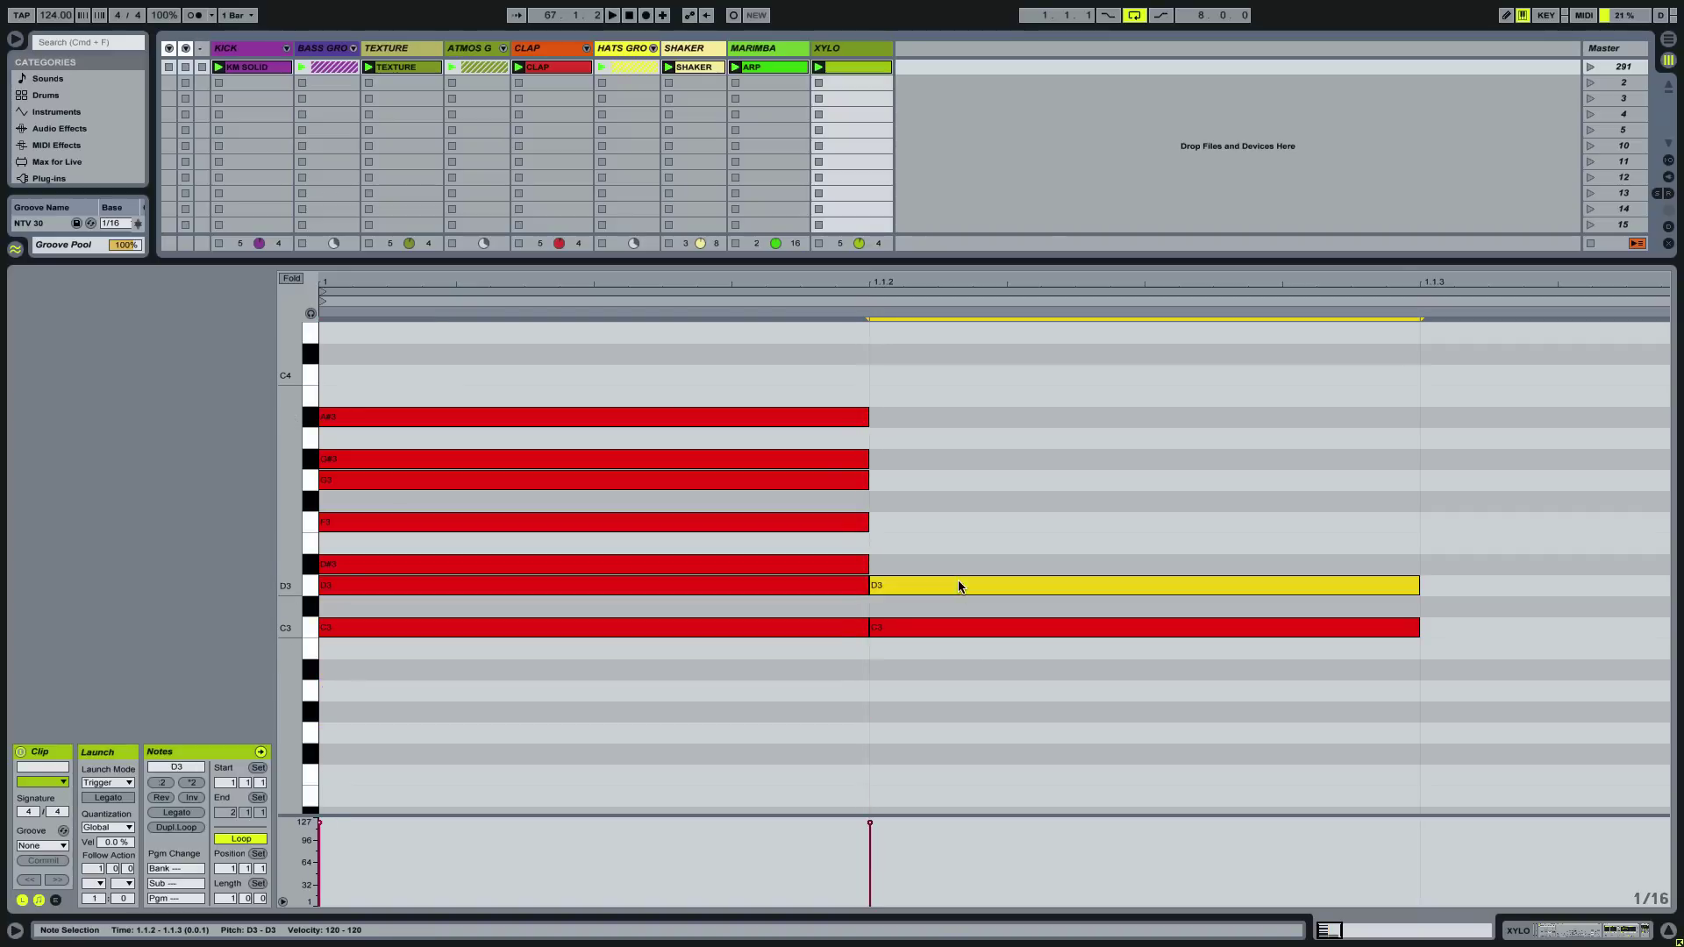
double_click(955, 544)
double_click(956, 523)
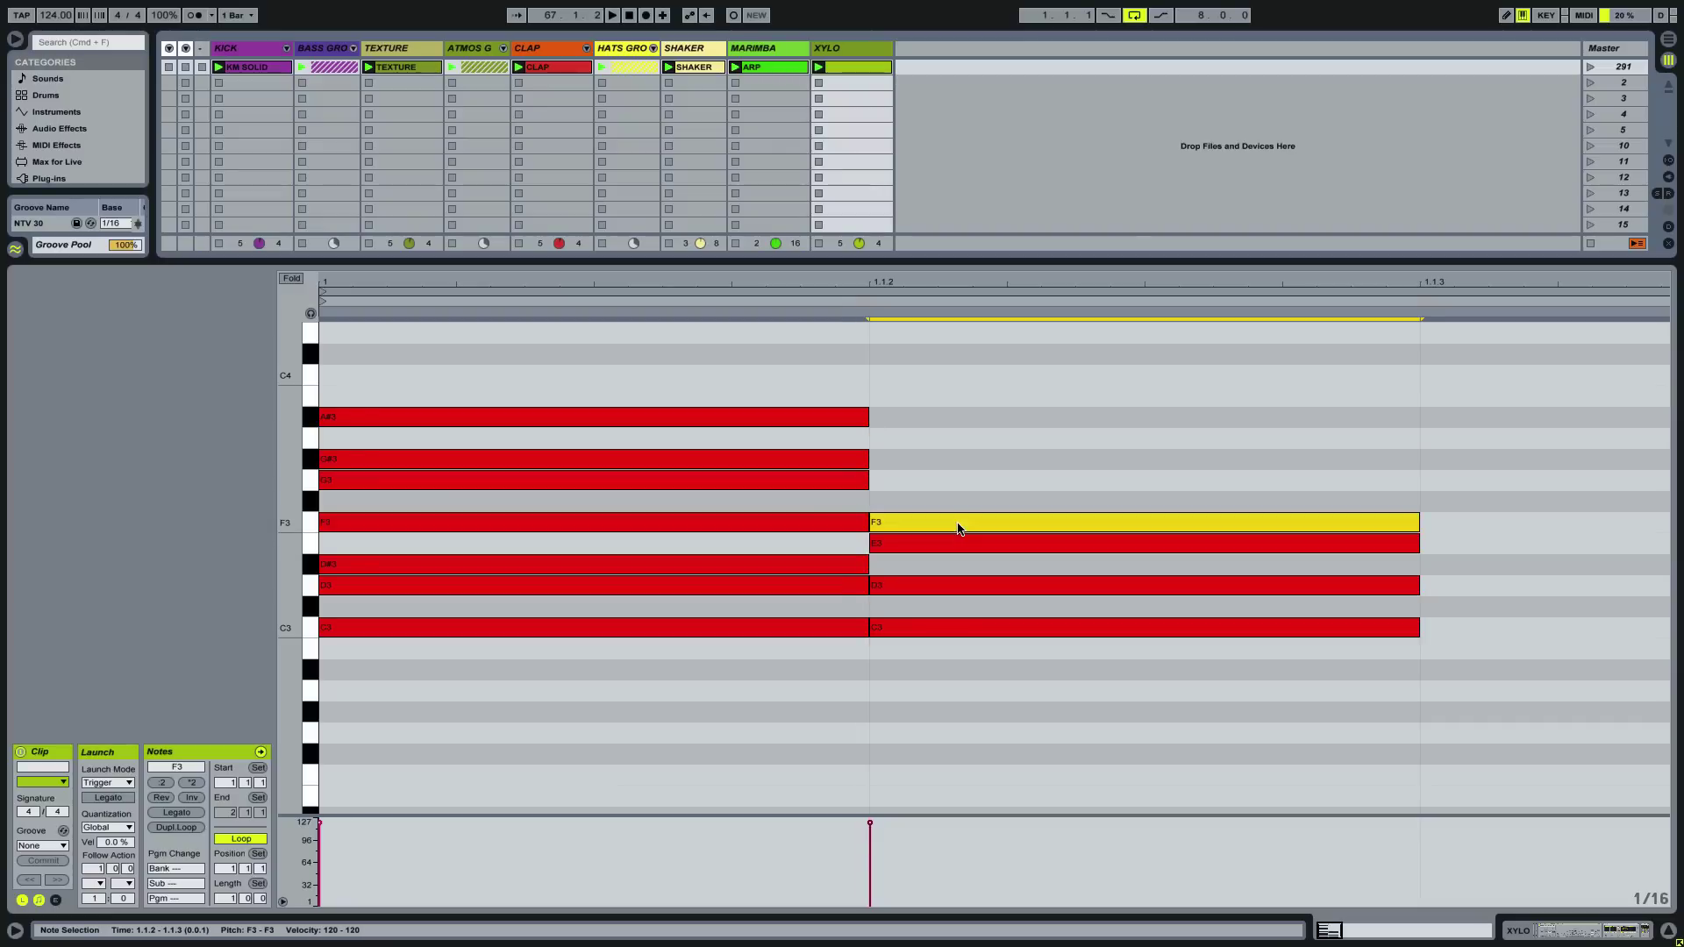
double_click(956, 479)
double_click(954, 438)
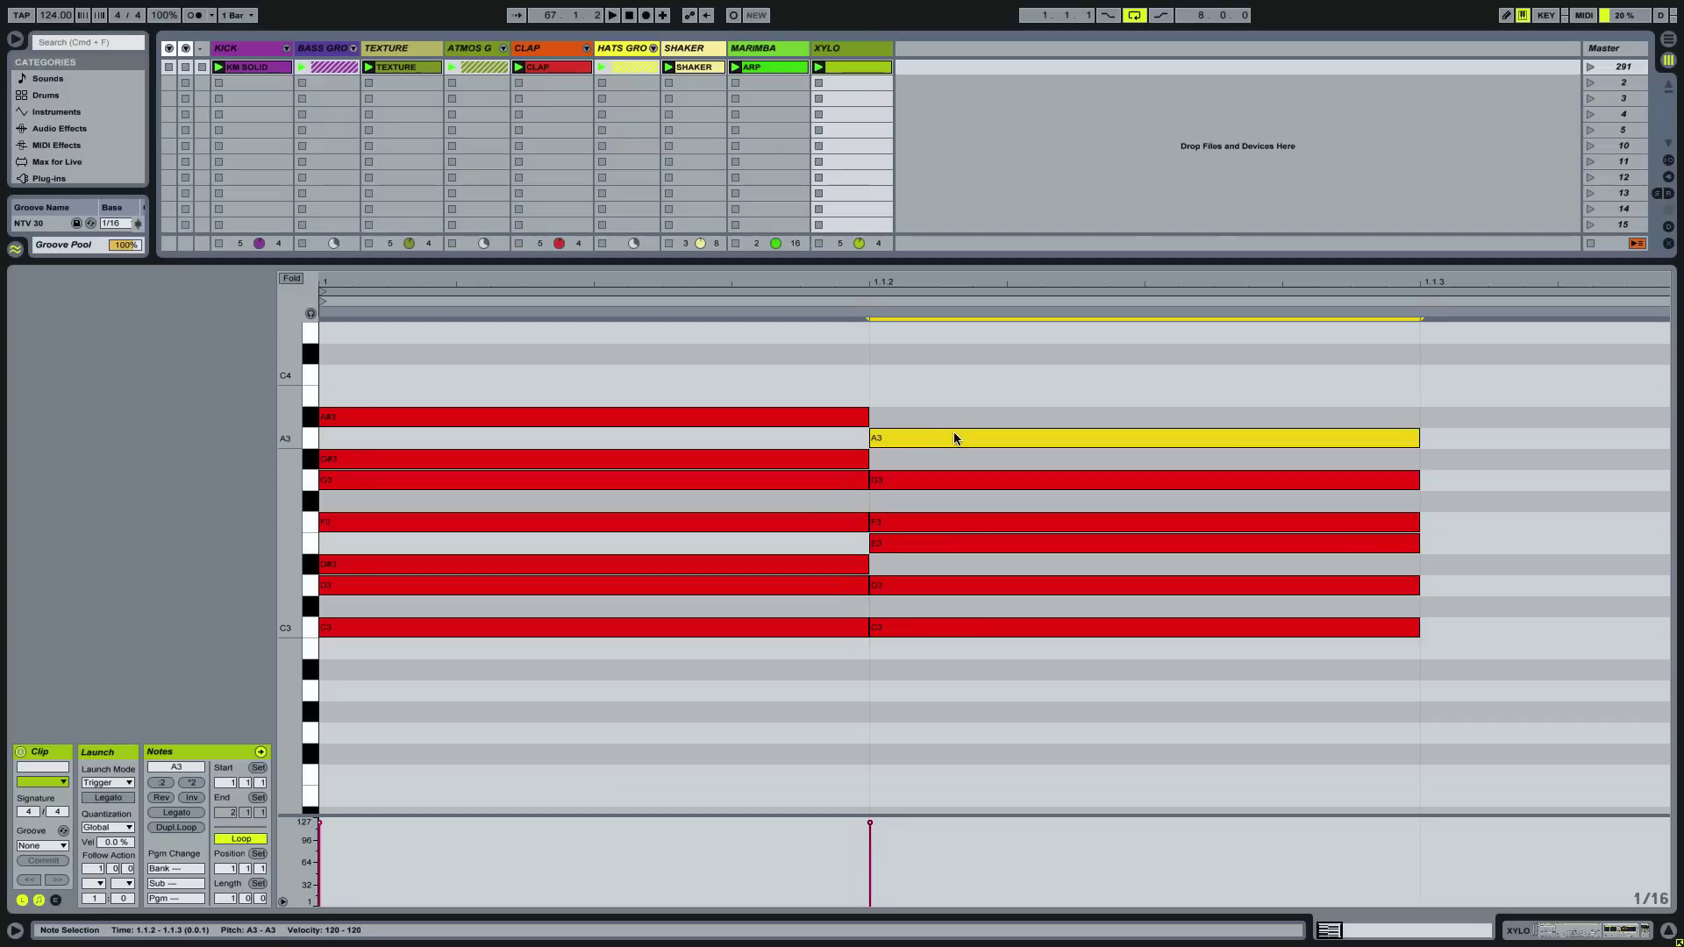
double_click(952, 396)
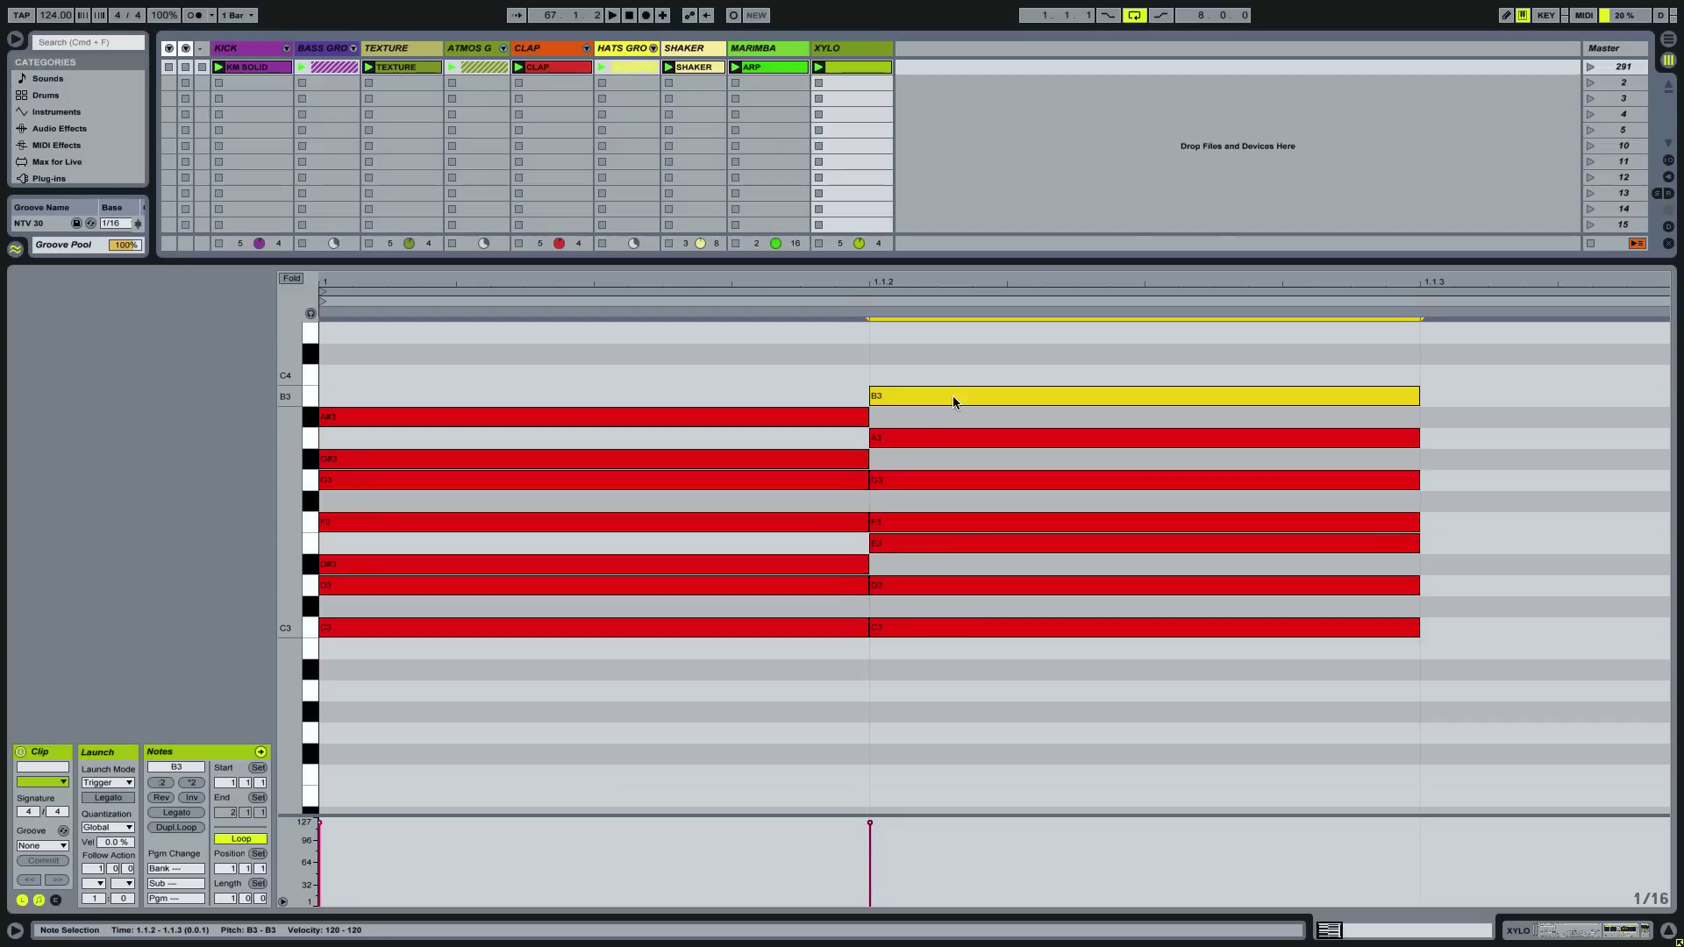
Select each of the two note stacks for comparison, and delete both from the clip.
left_click_drag(624, 762, 571, 380)
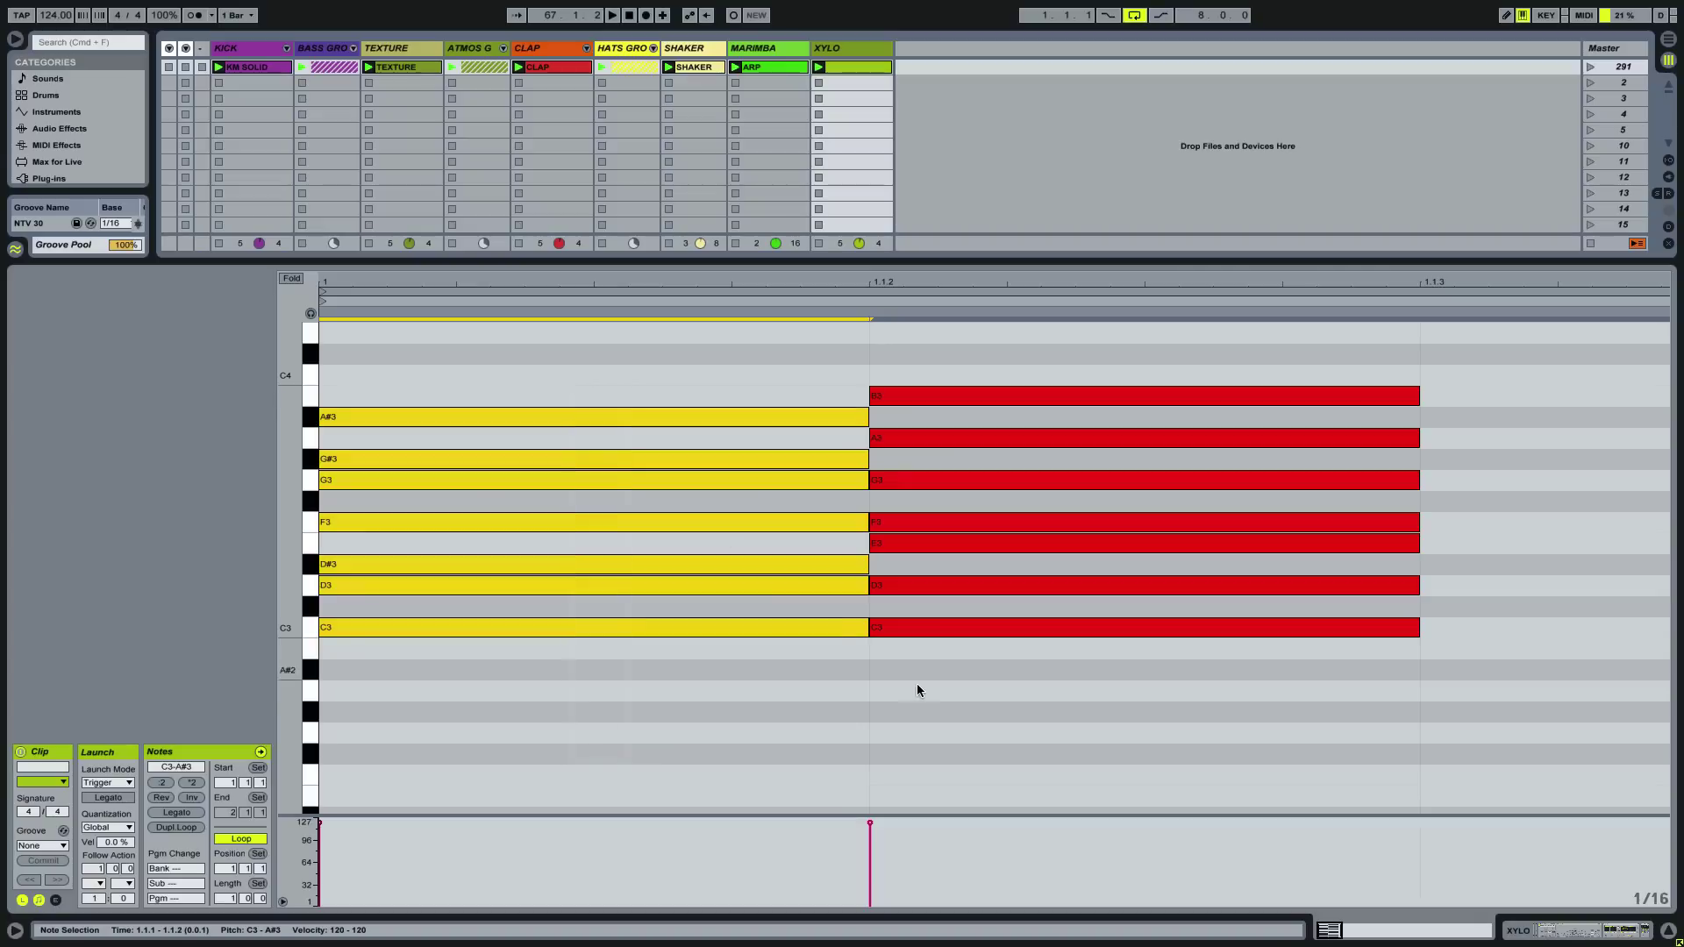
left_click_drag(984, 697, 959, 377)
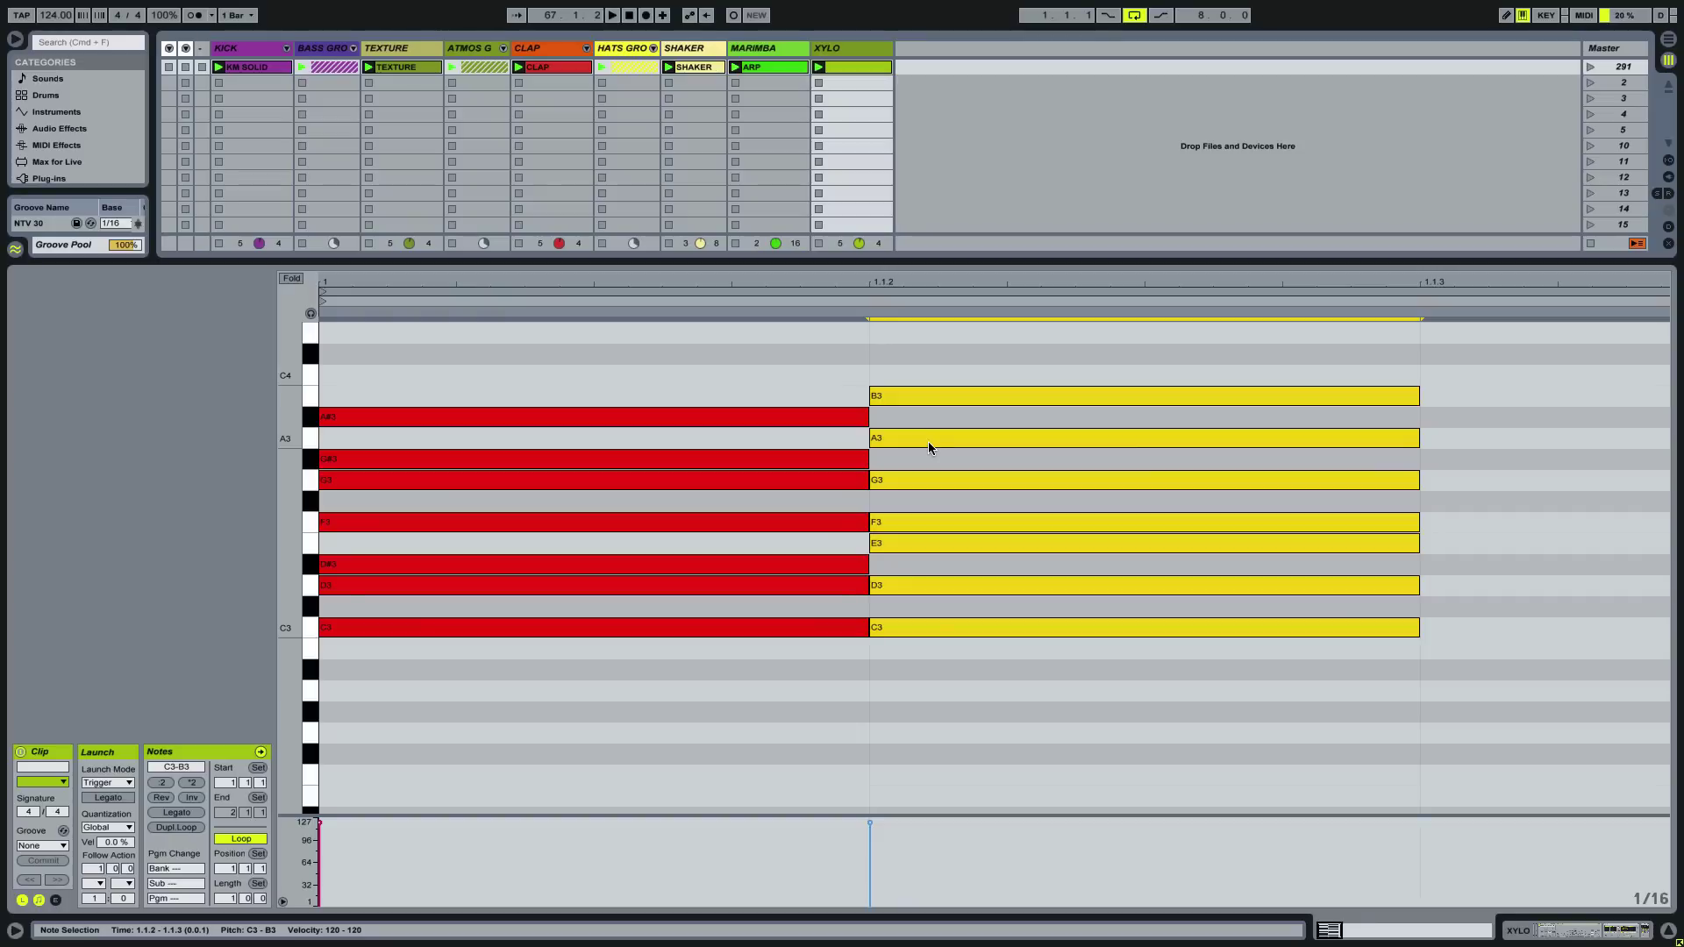
left_click_drag(1024, 706, 970, 331)
key("Delete")
left_click_drag(739, 388, 729, 768)
key("Delete")
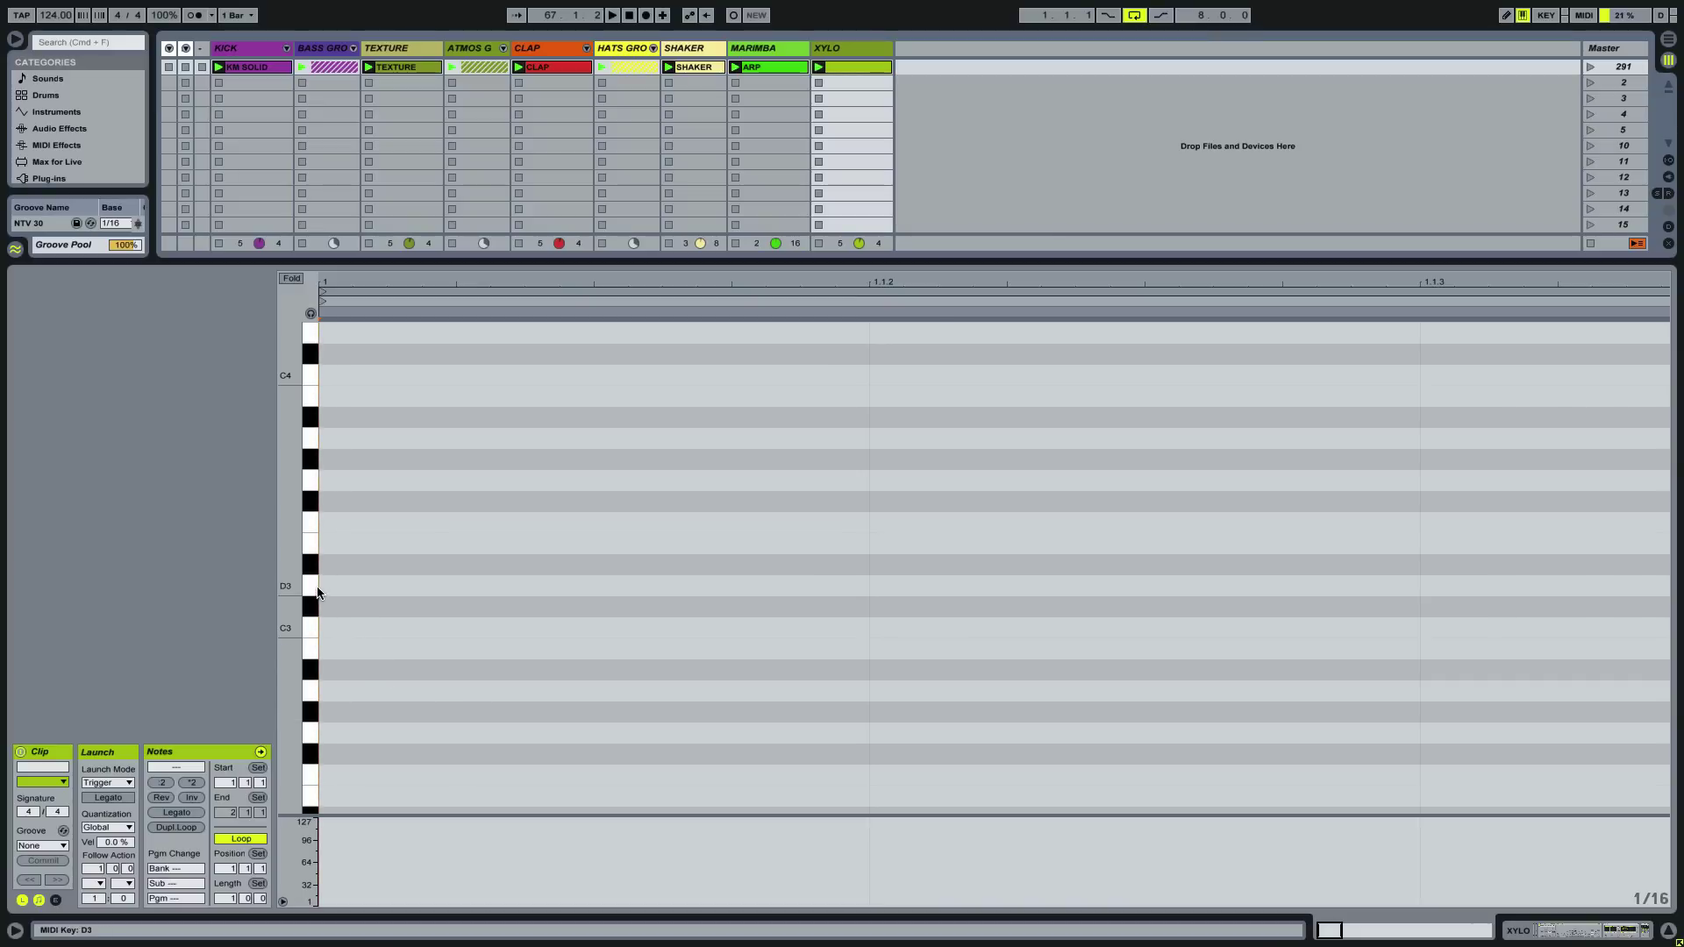
Draw stacked 1/16 notes D3, E3, F3, G3, A3, B3 and C4 at the start of the clip.
double_click(350, 585)
double_click(351, 542)
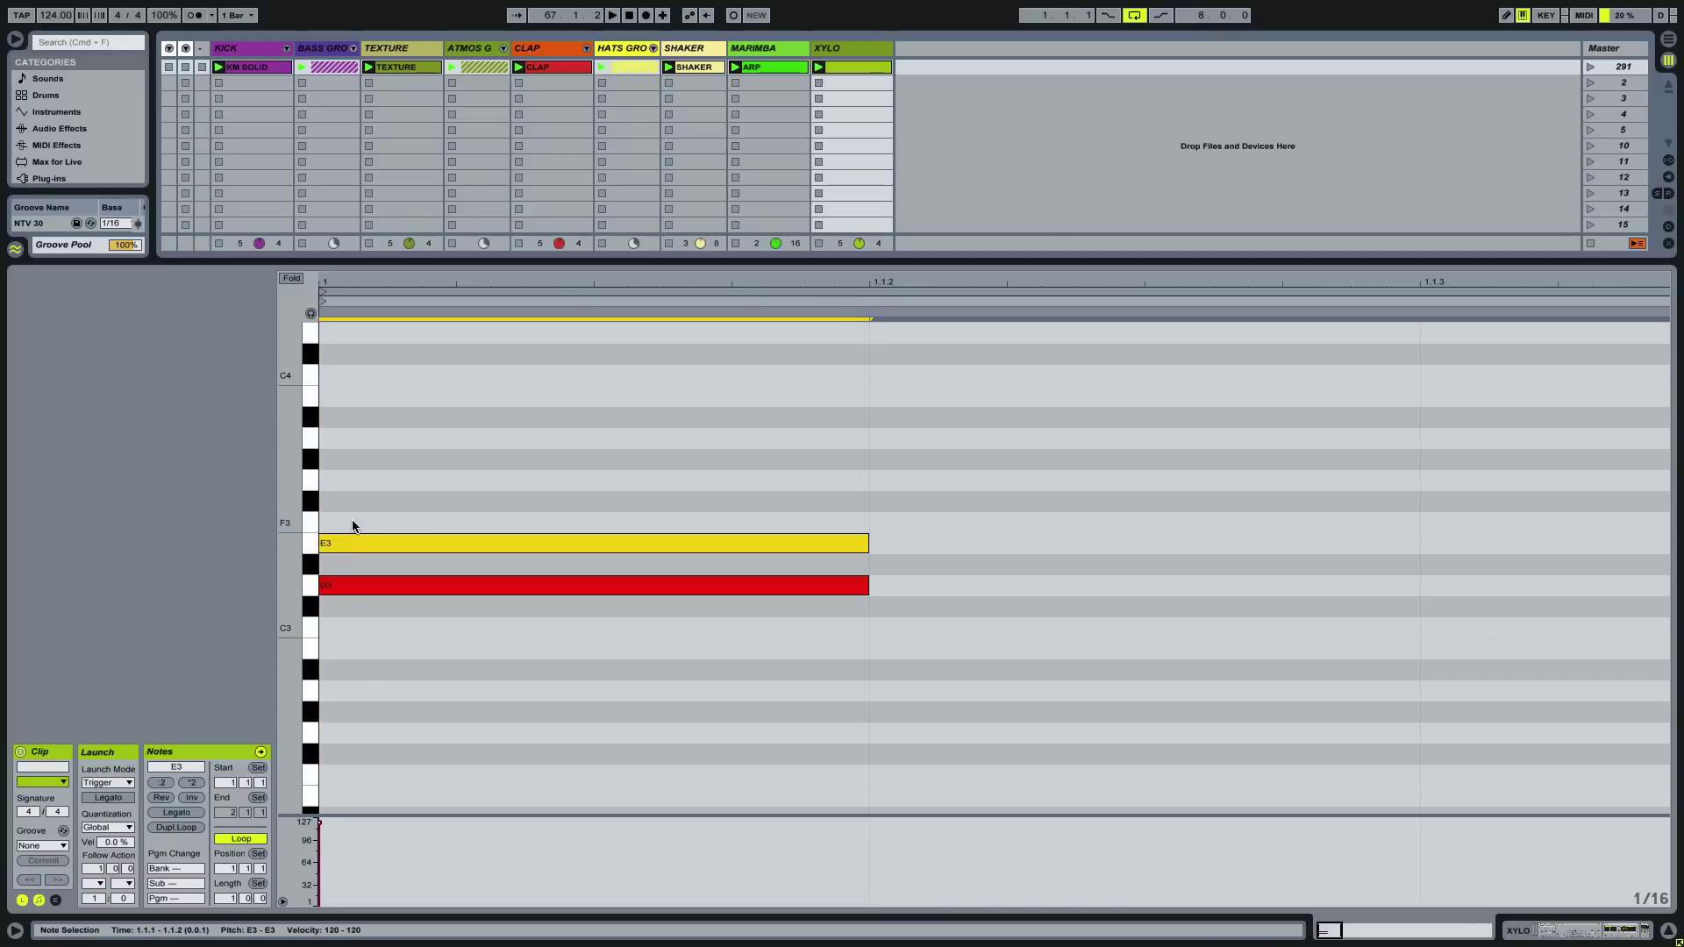
double_click(351, 521)
double_click(350, 481)
left_click(350, 442)
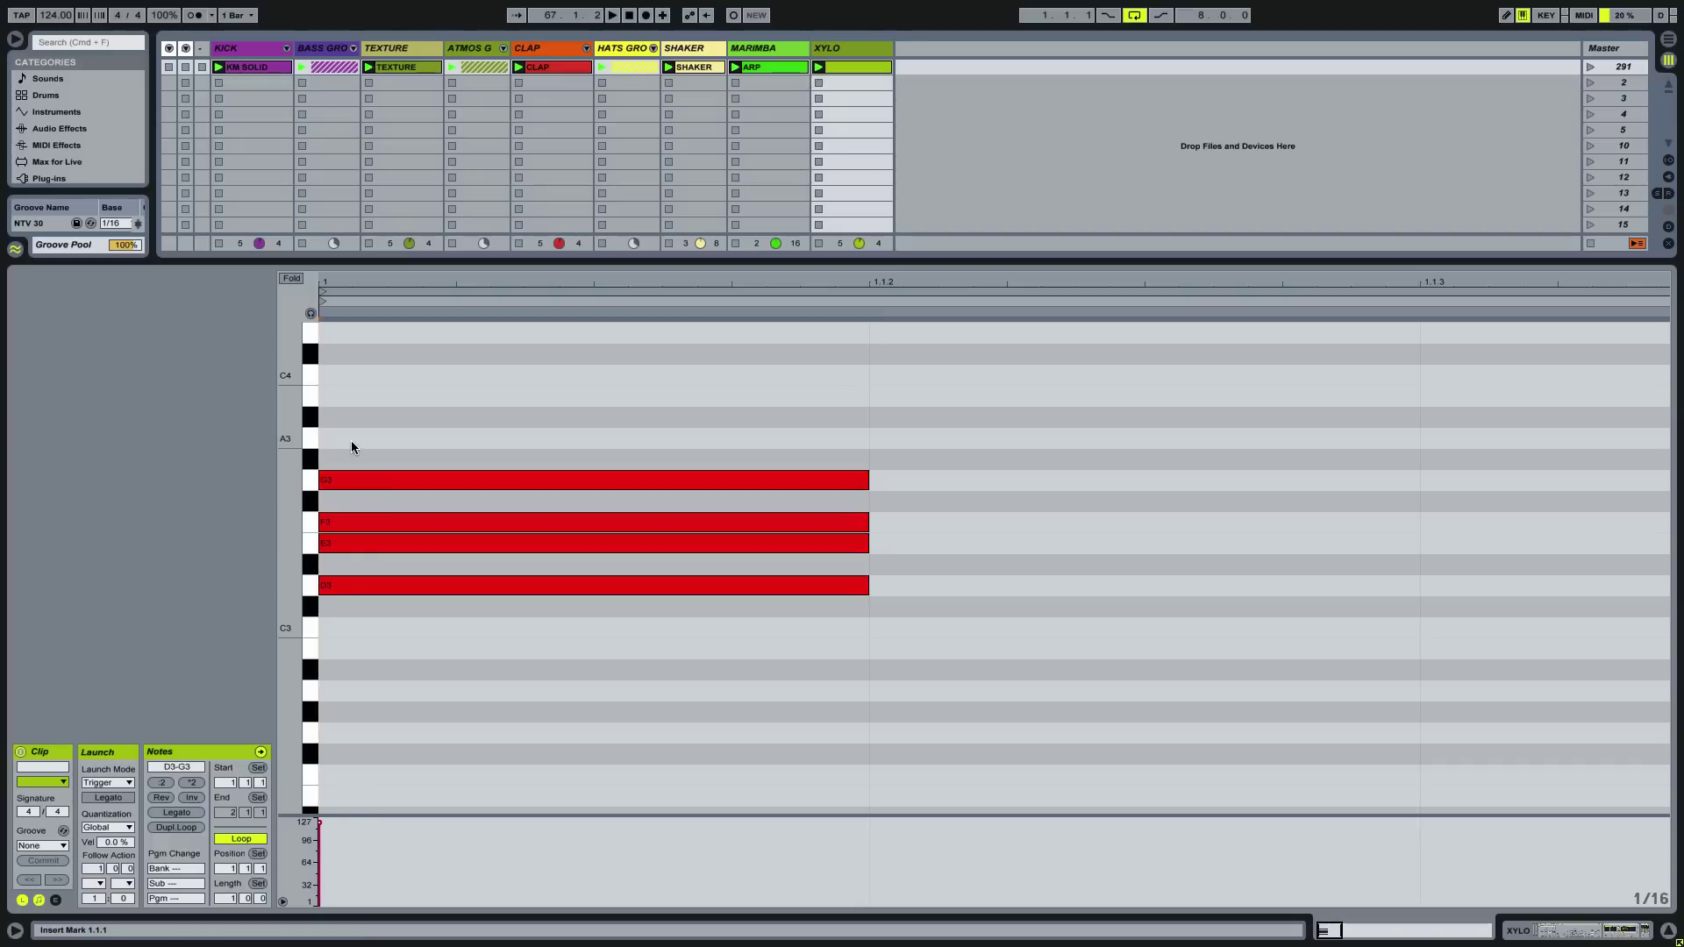
double_click(351, 441)
double_click(349, 394)
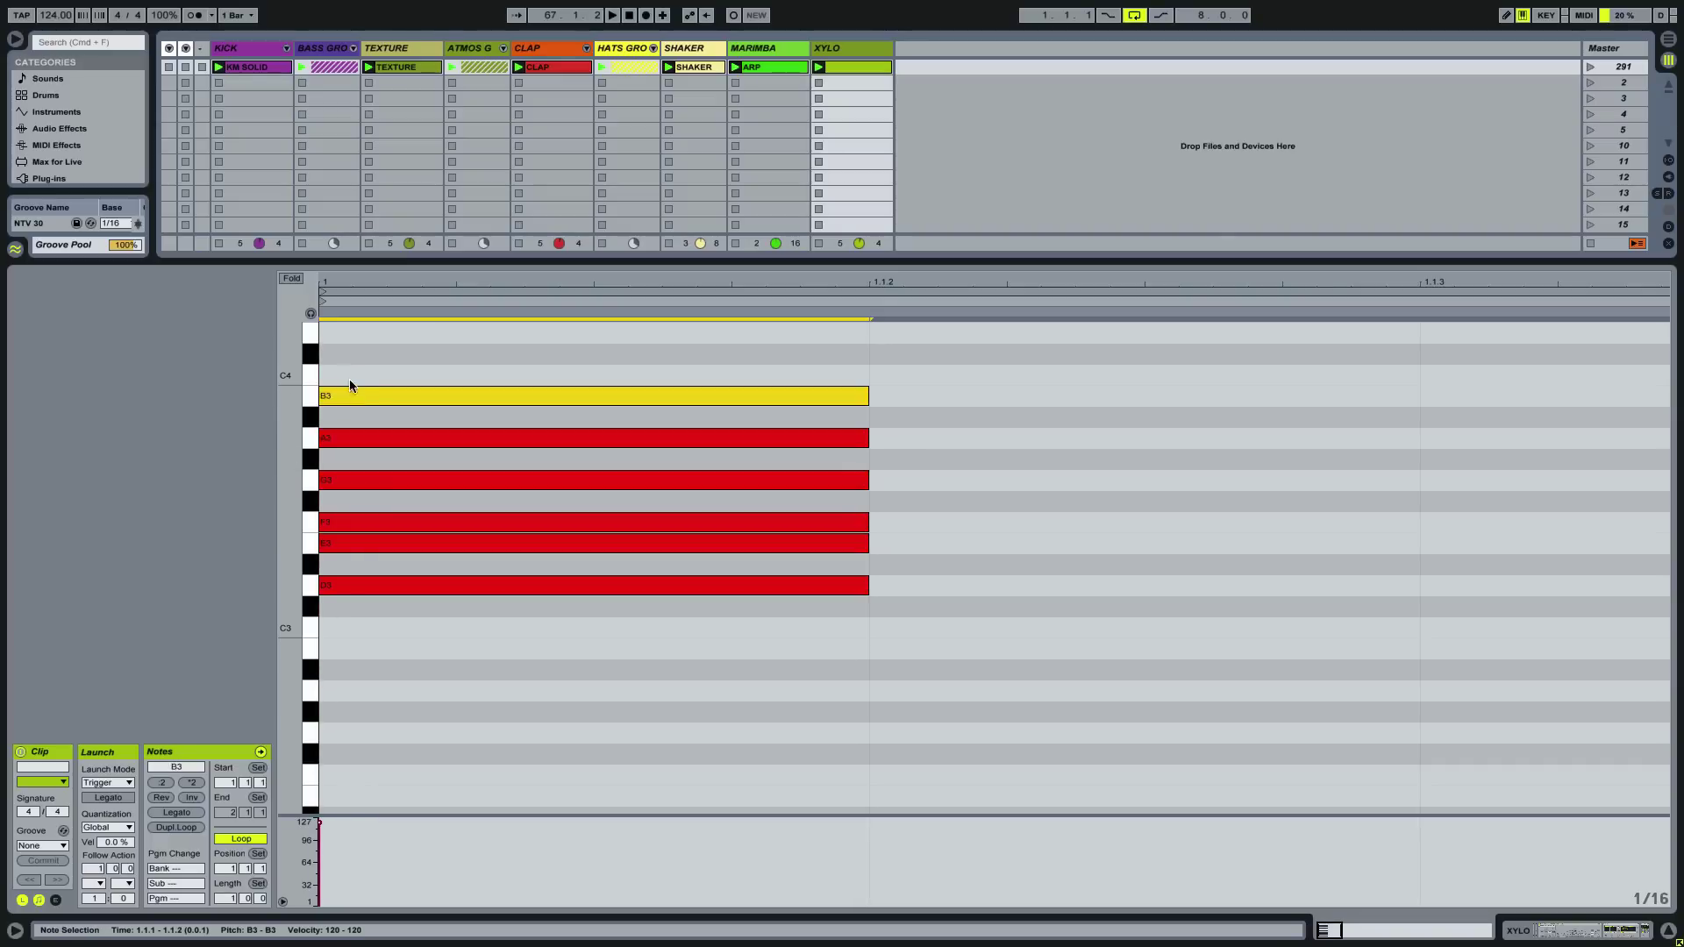
left_click(350, 378)
double_click(350, 378)
Transpose the whole D3 to C4 stack down two semitones so it starts on C3.
left_click_drag(580, 697, 468, 368)
key("Down")
key("Down")
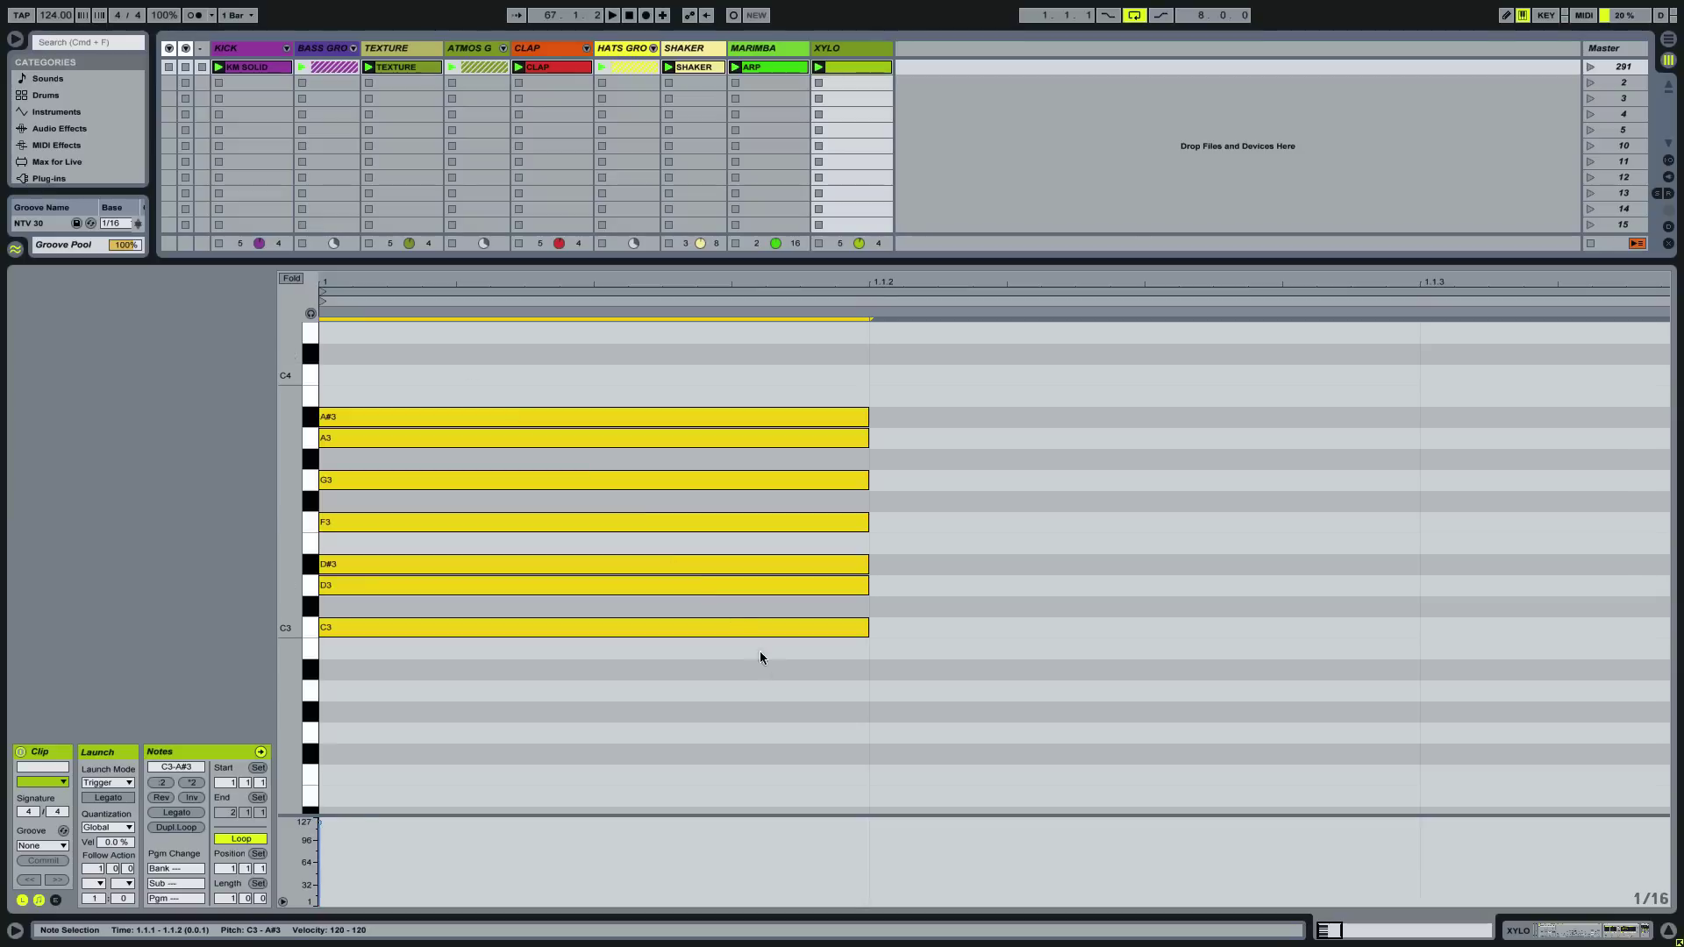
Replace the existing C3–A#3 stack with stacked 1/16 notes A2, B2, C3, D3, E3, F3 and G3 at the clip start.
left_click_drag(759, 651, 663, 355)
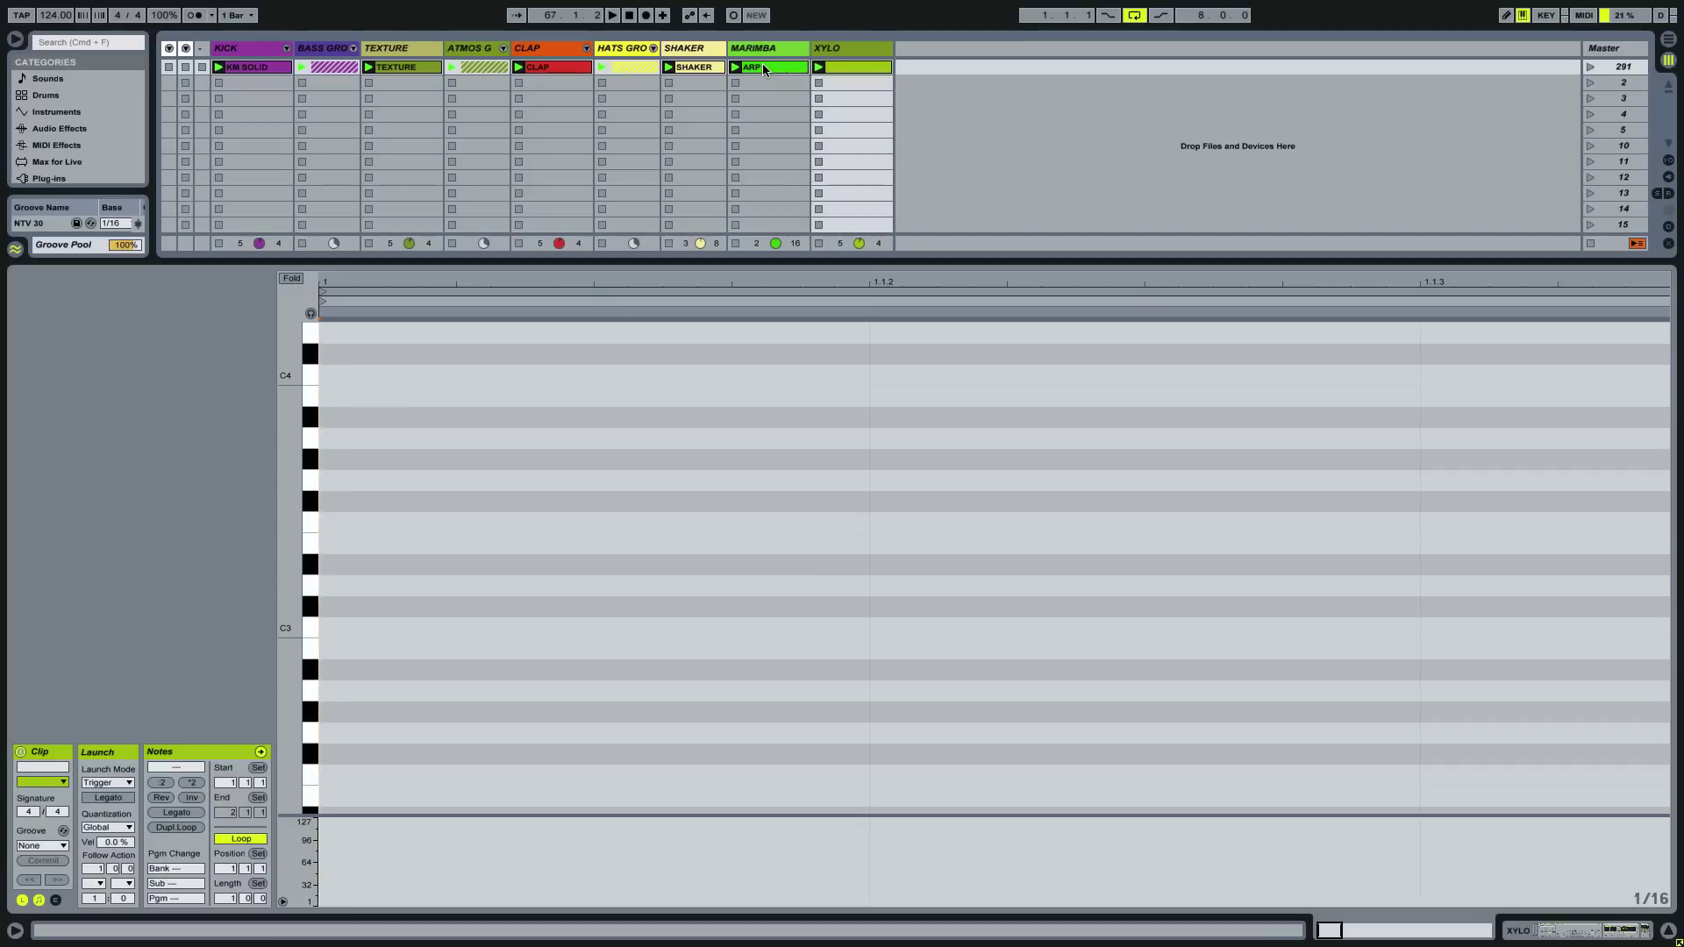
double_click(355, 690)
double_click(354, 648)
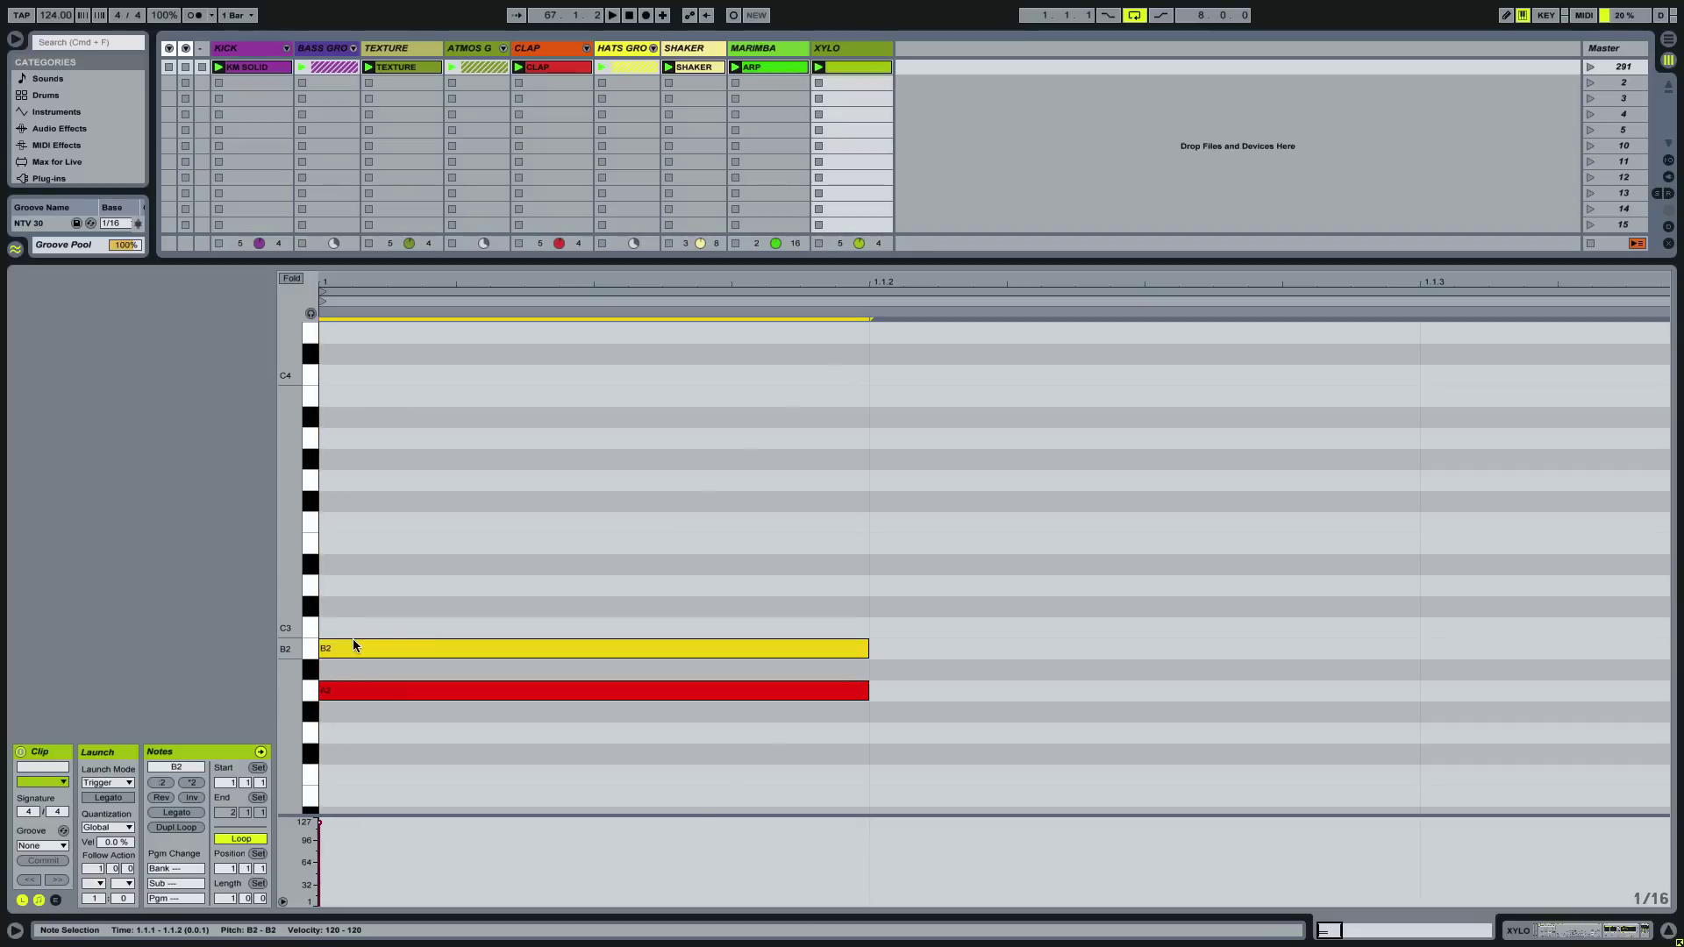
double_click(353, 627)
double_click(354, 584)
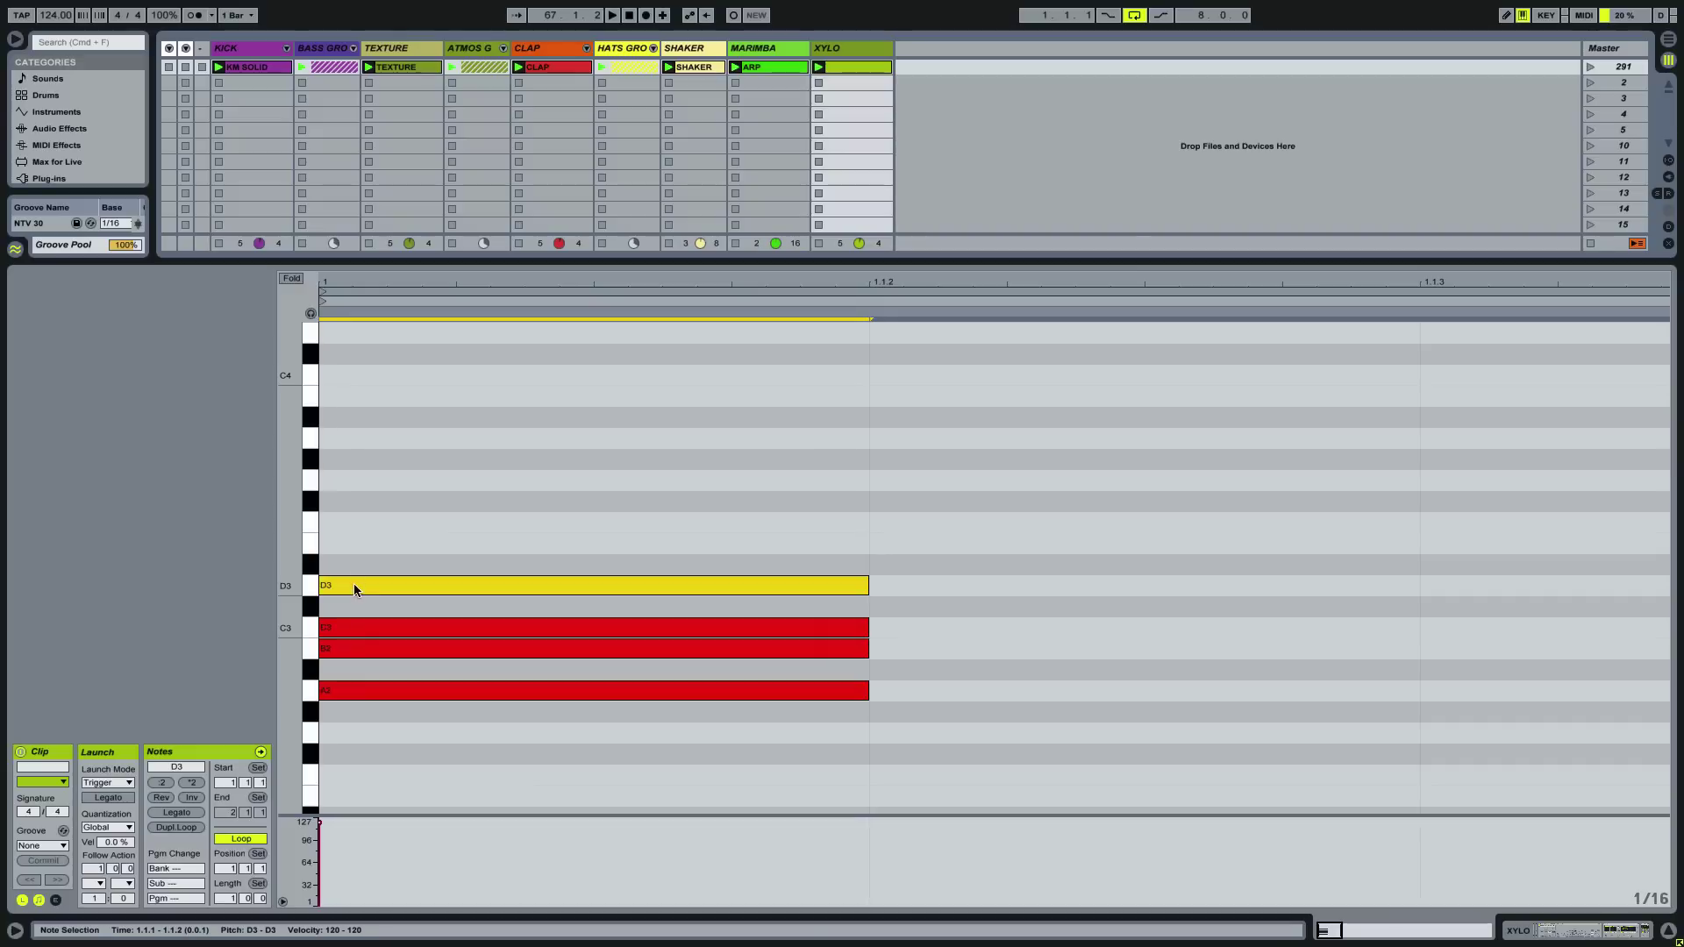
double_click(355, 542)
double_click(356, 522)
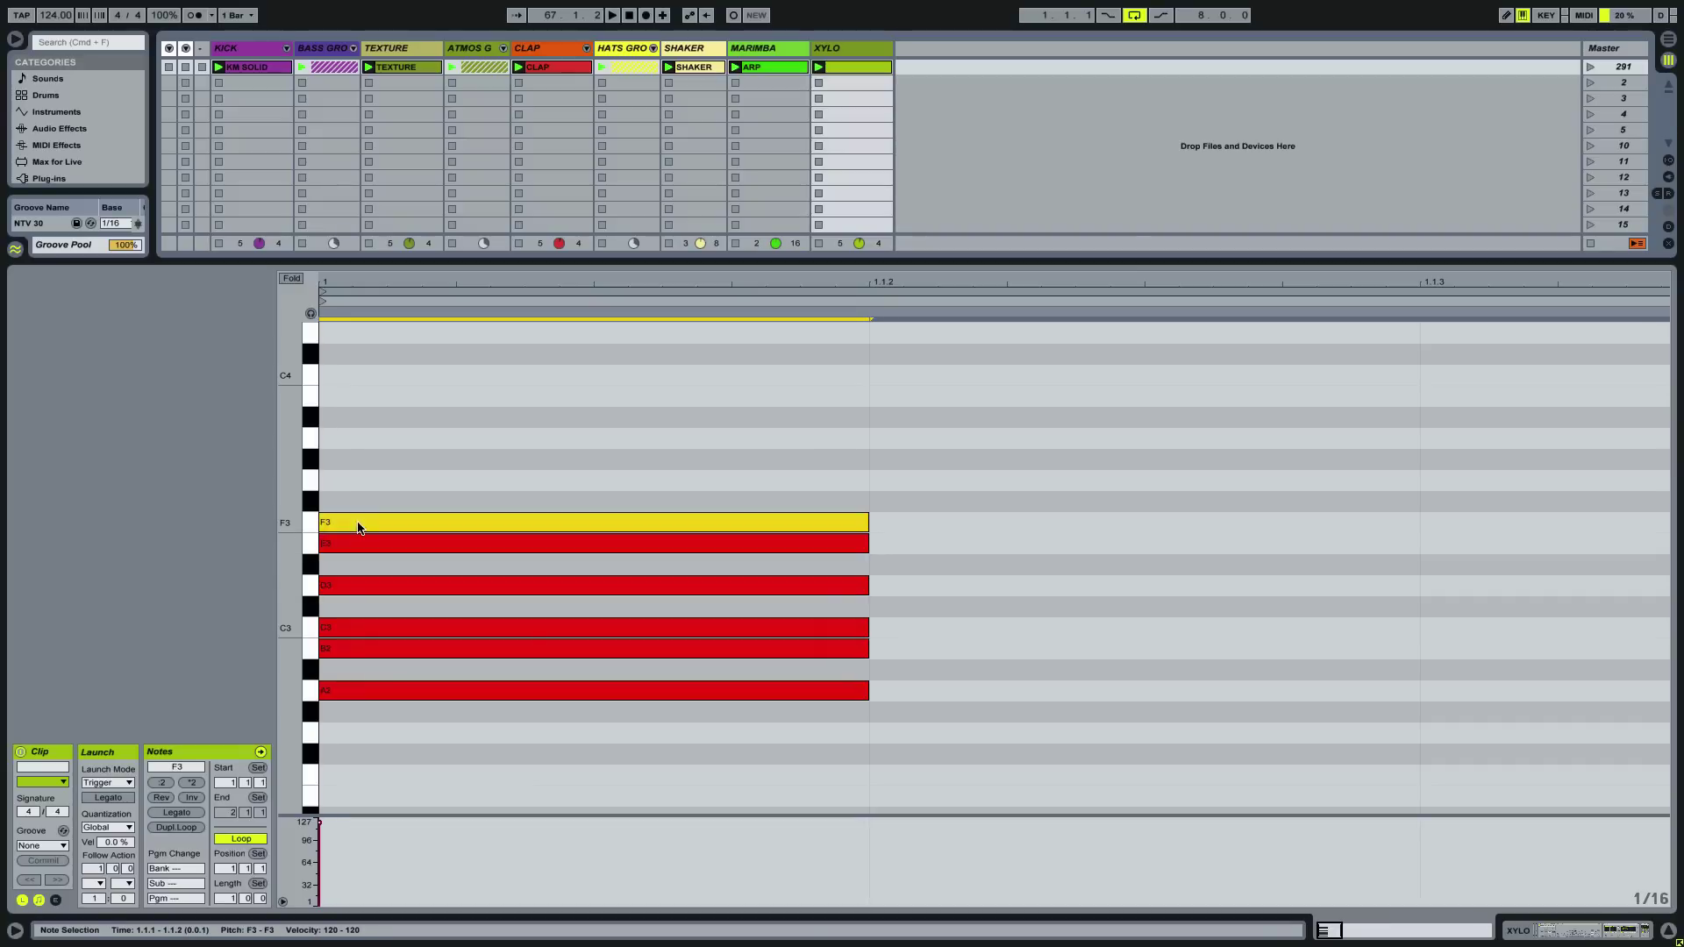
double_click(356, 479)
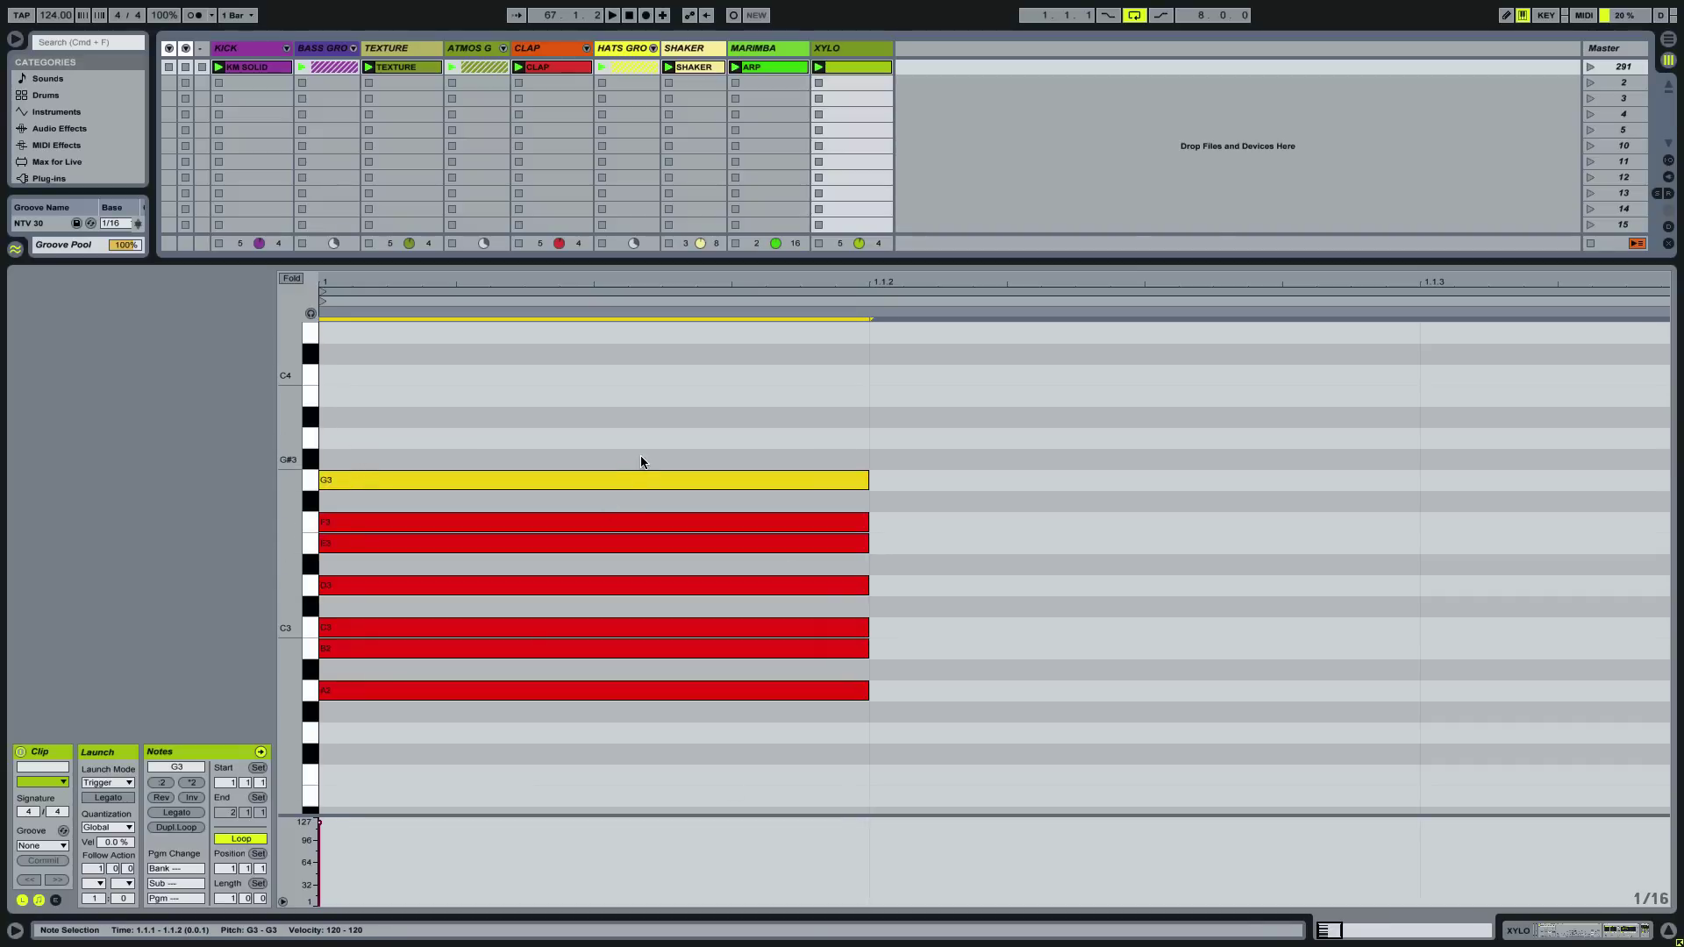
Transpose the whole A2 to G3 stack down two semitones so it starts on G2.
left_click_drag(735, 725, 684, 445)
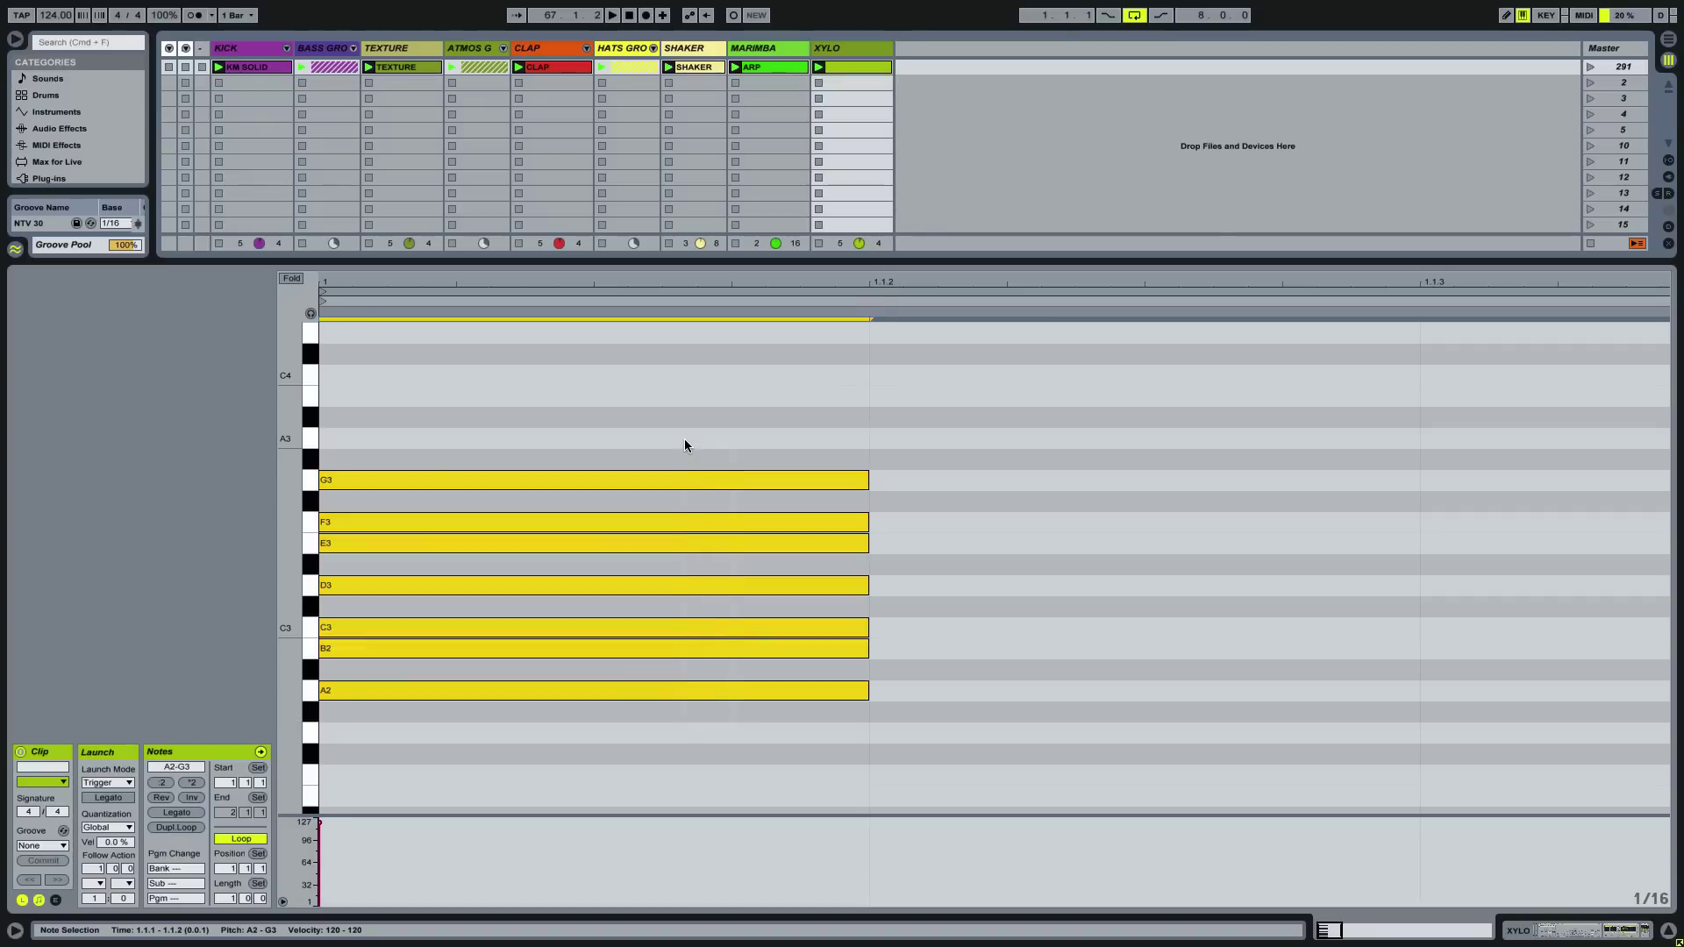
key("Down")
key("Down")
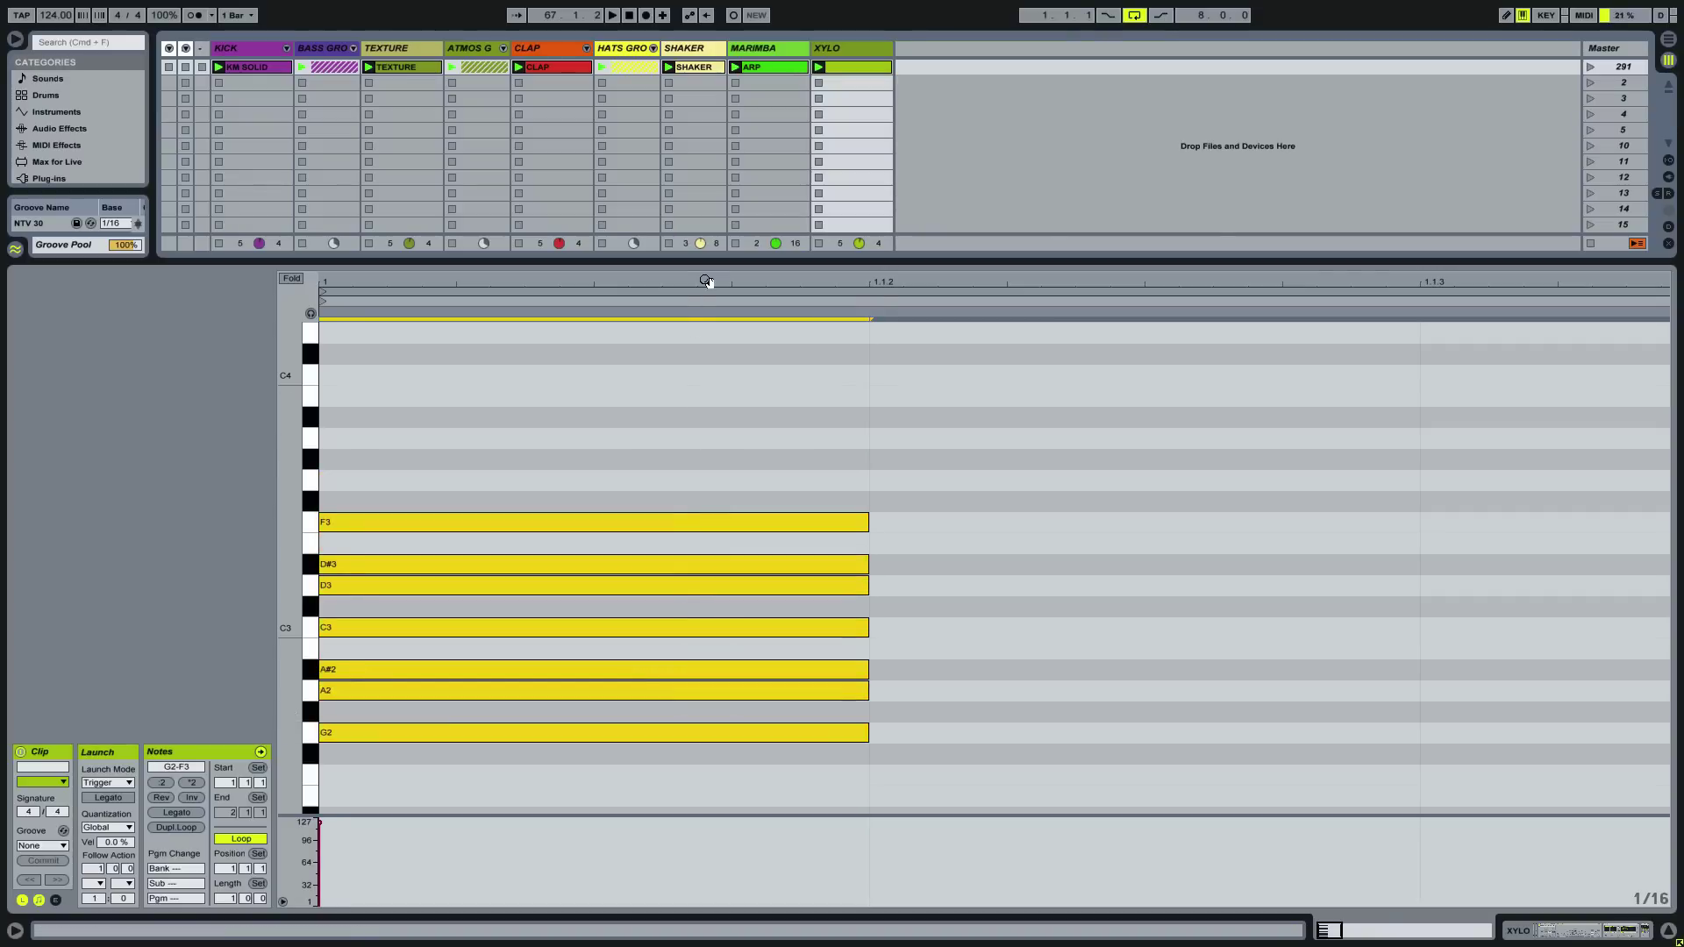
Move the whole G2 to F3 stack one 1/16 earlier, to -1.4.4, just before the clip start.
left_click_drag(702, 279, 703, 93)
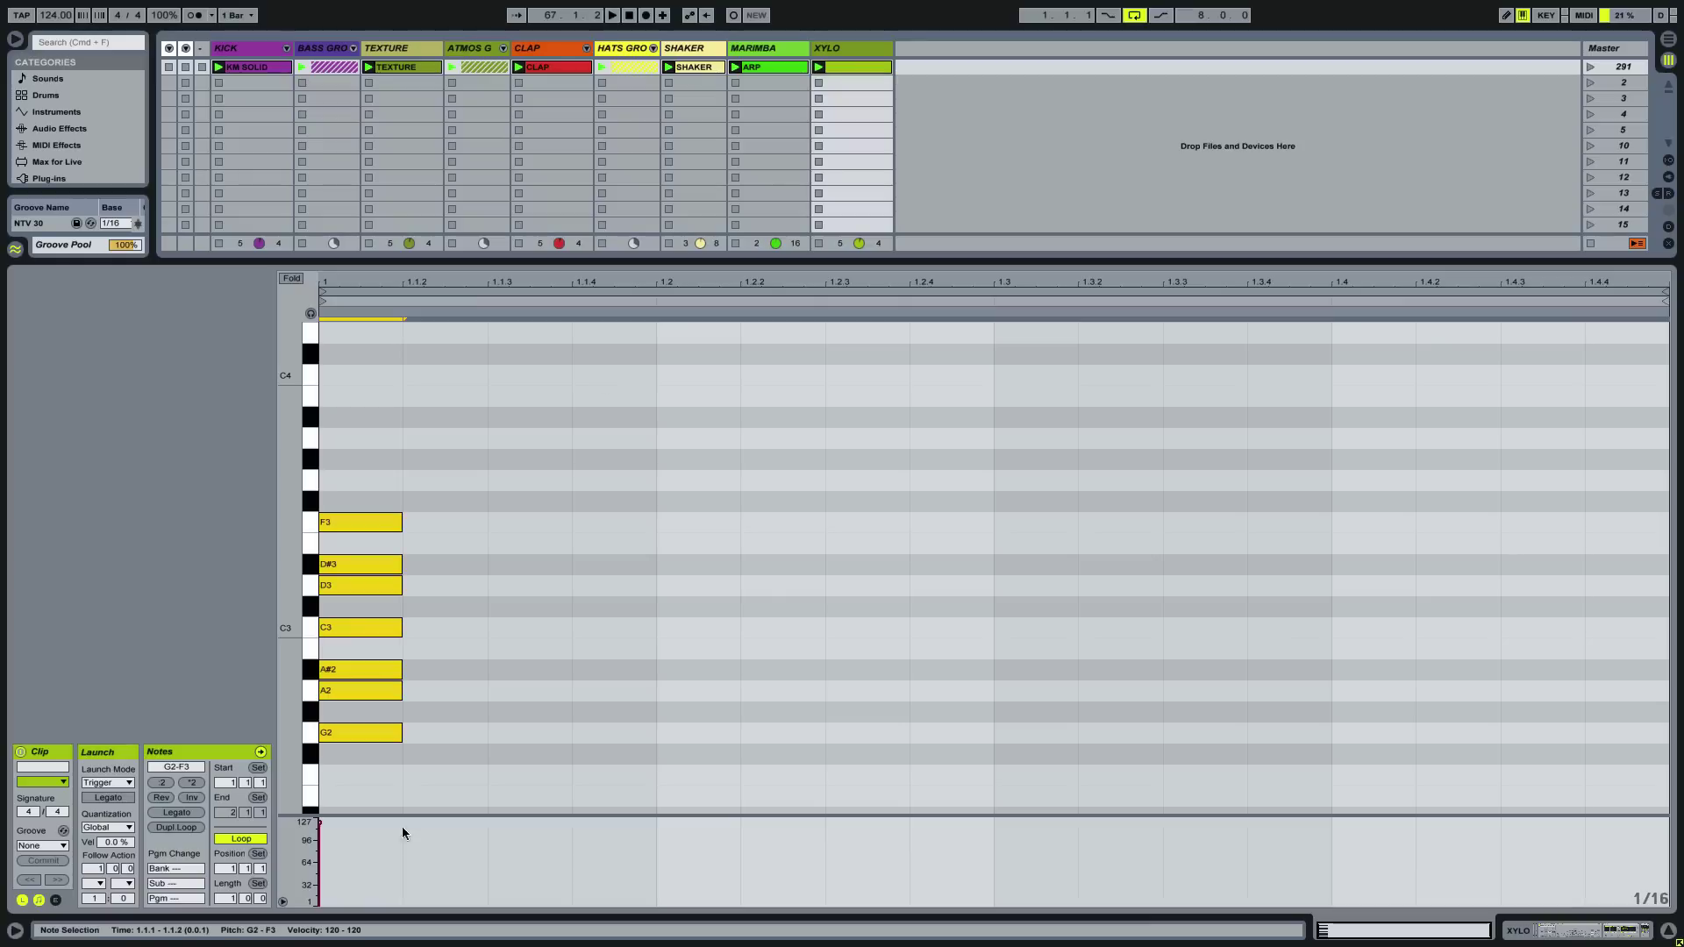
left_click_drag(405, 761, 362, 479)
key("Left")
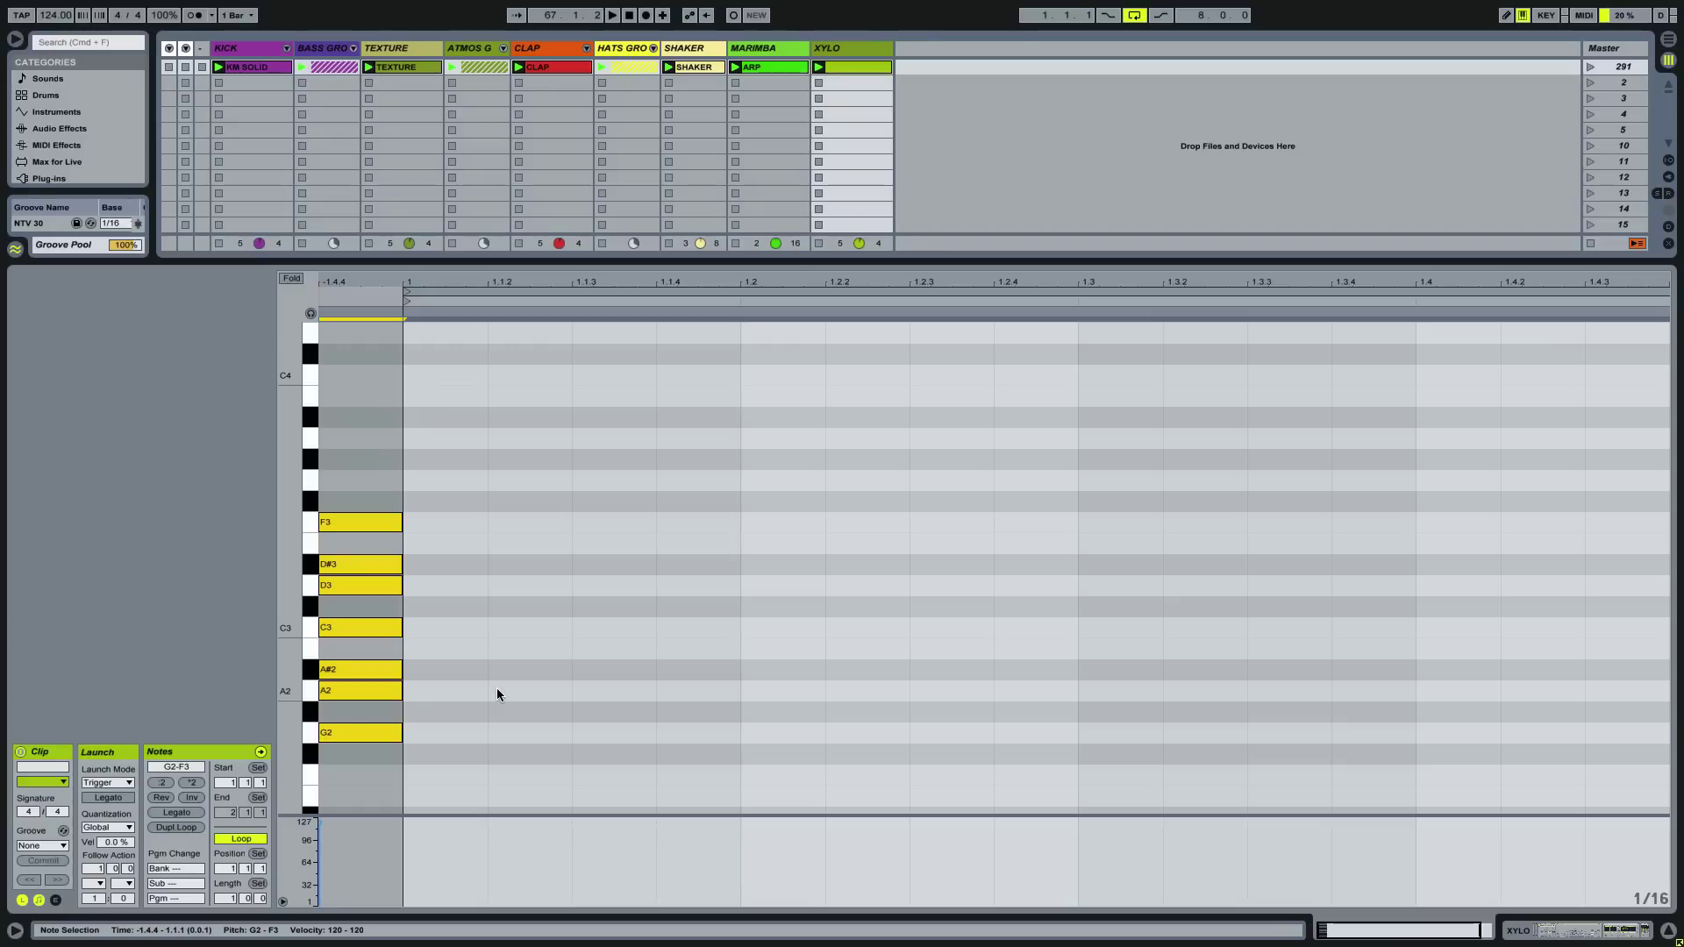
Copy the scale stack one and two octaves up to reach F5, and fold the note editor to the used pitches.
key("shift+Up")
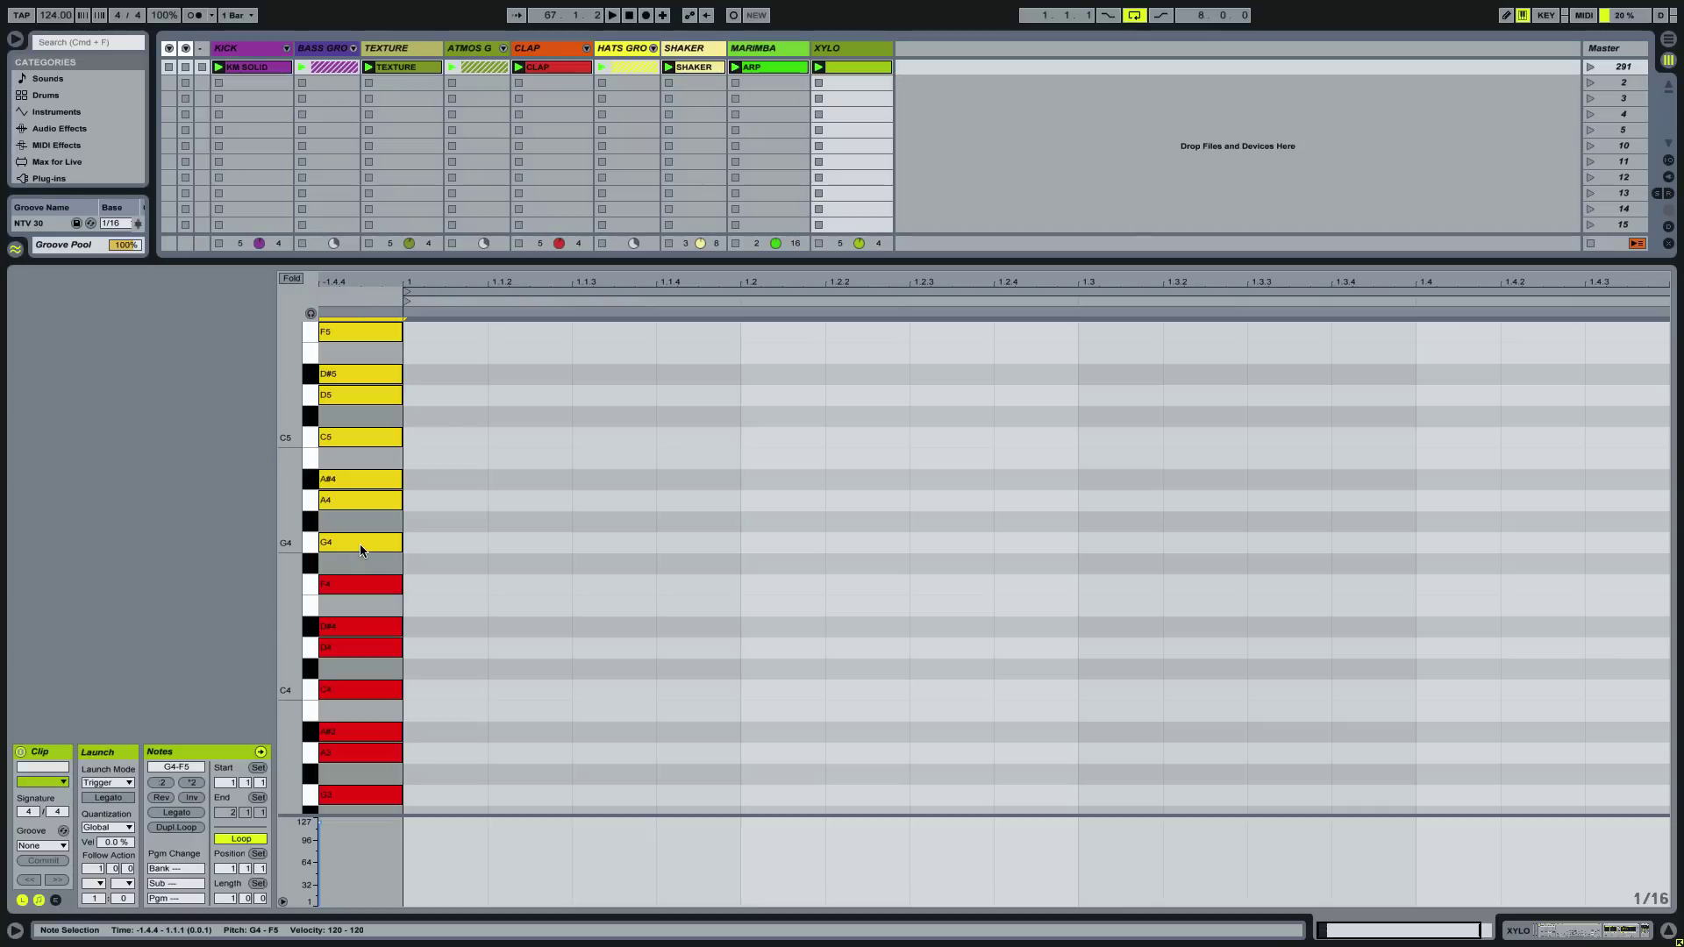
left_click(291, 279)
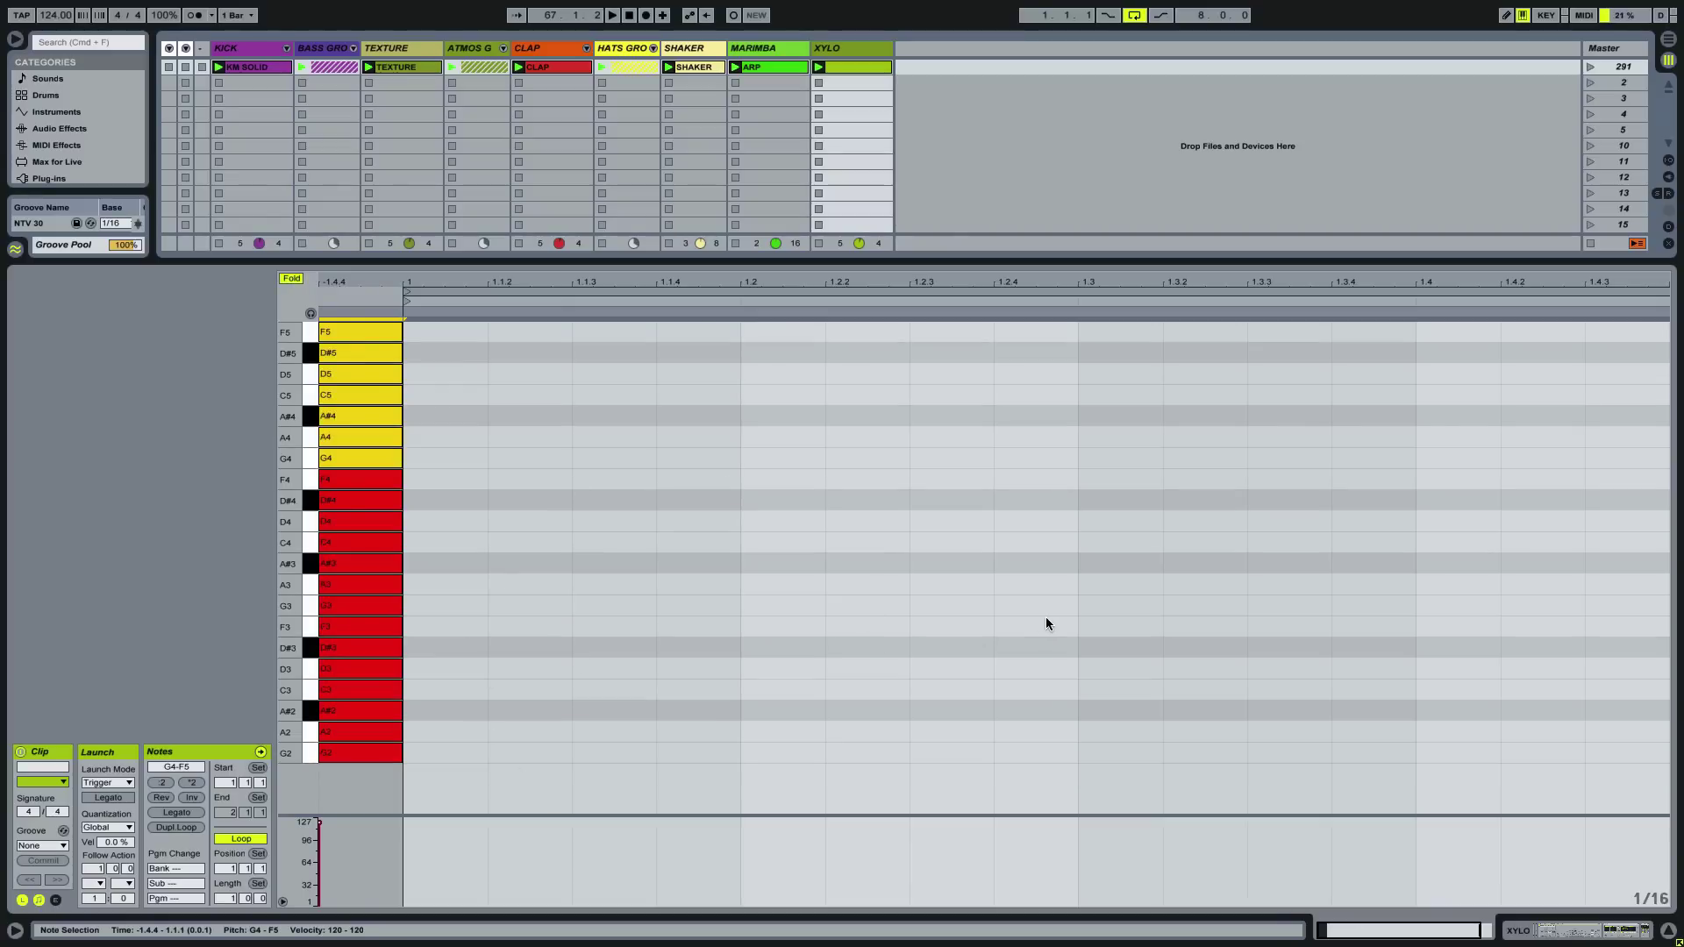
left_click(584, 527)
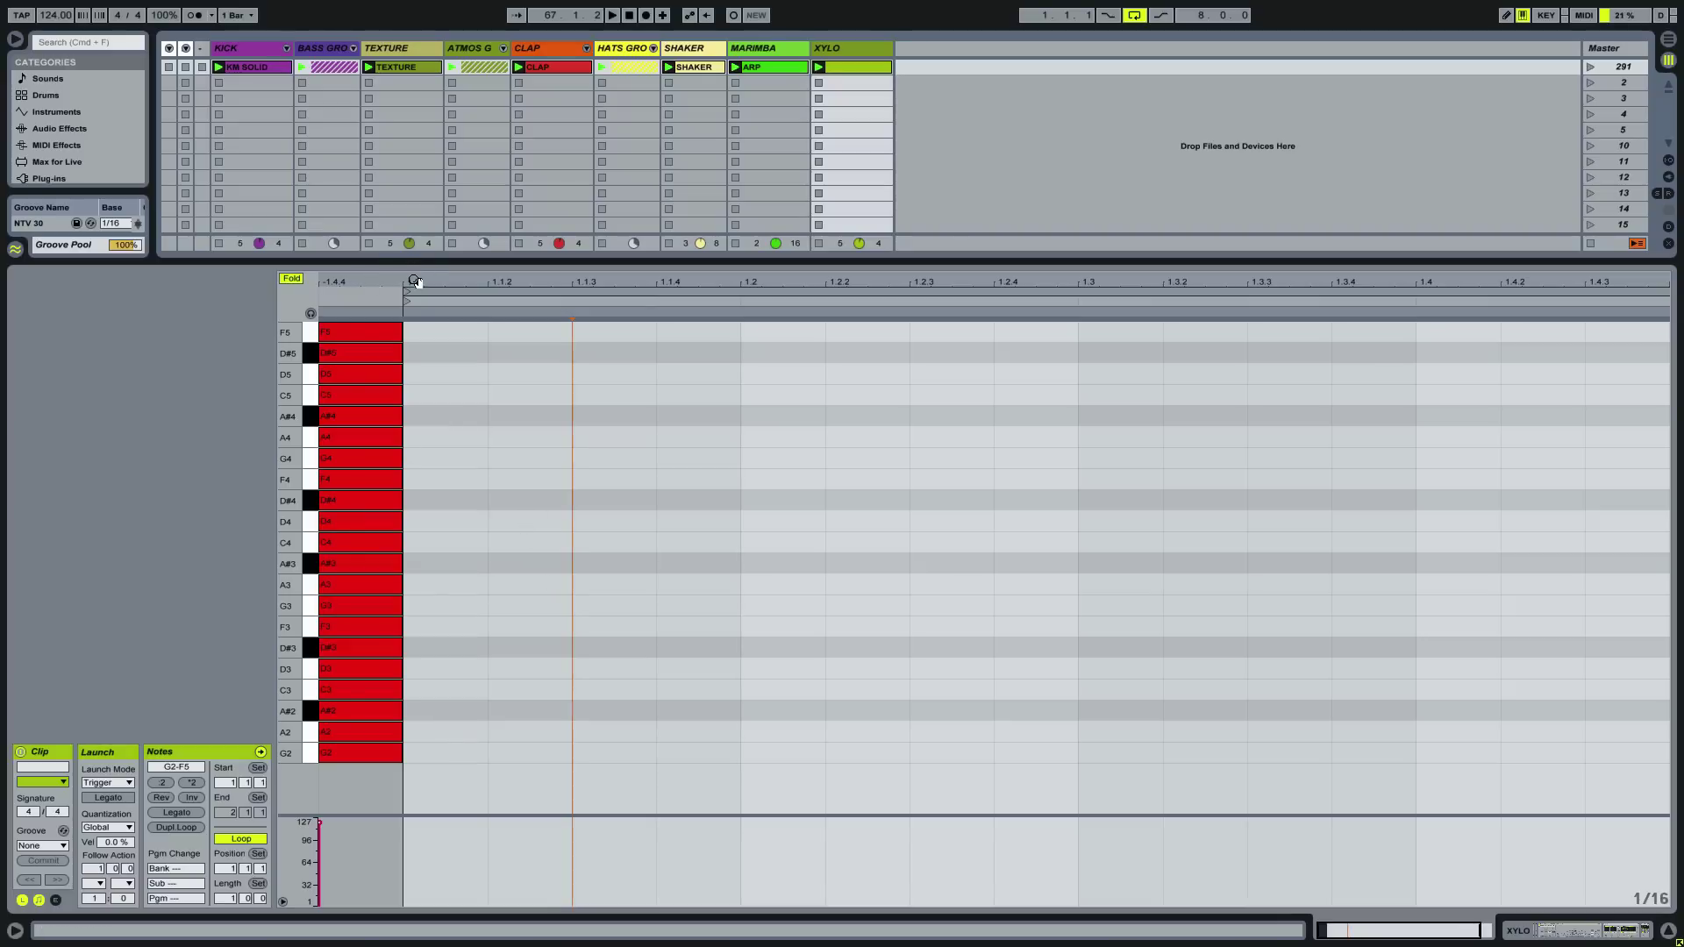
Draw a 1/16 G3 note at the clip start, and compare the unfolded and folded note views.
left_click_drag(415, 280, 429, 652)
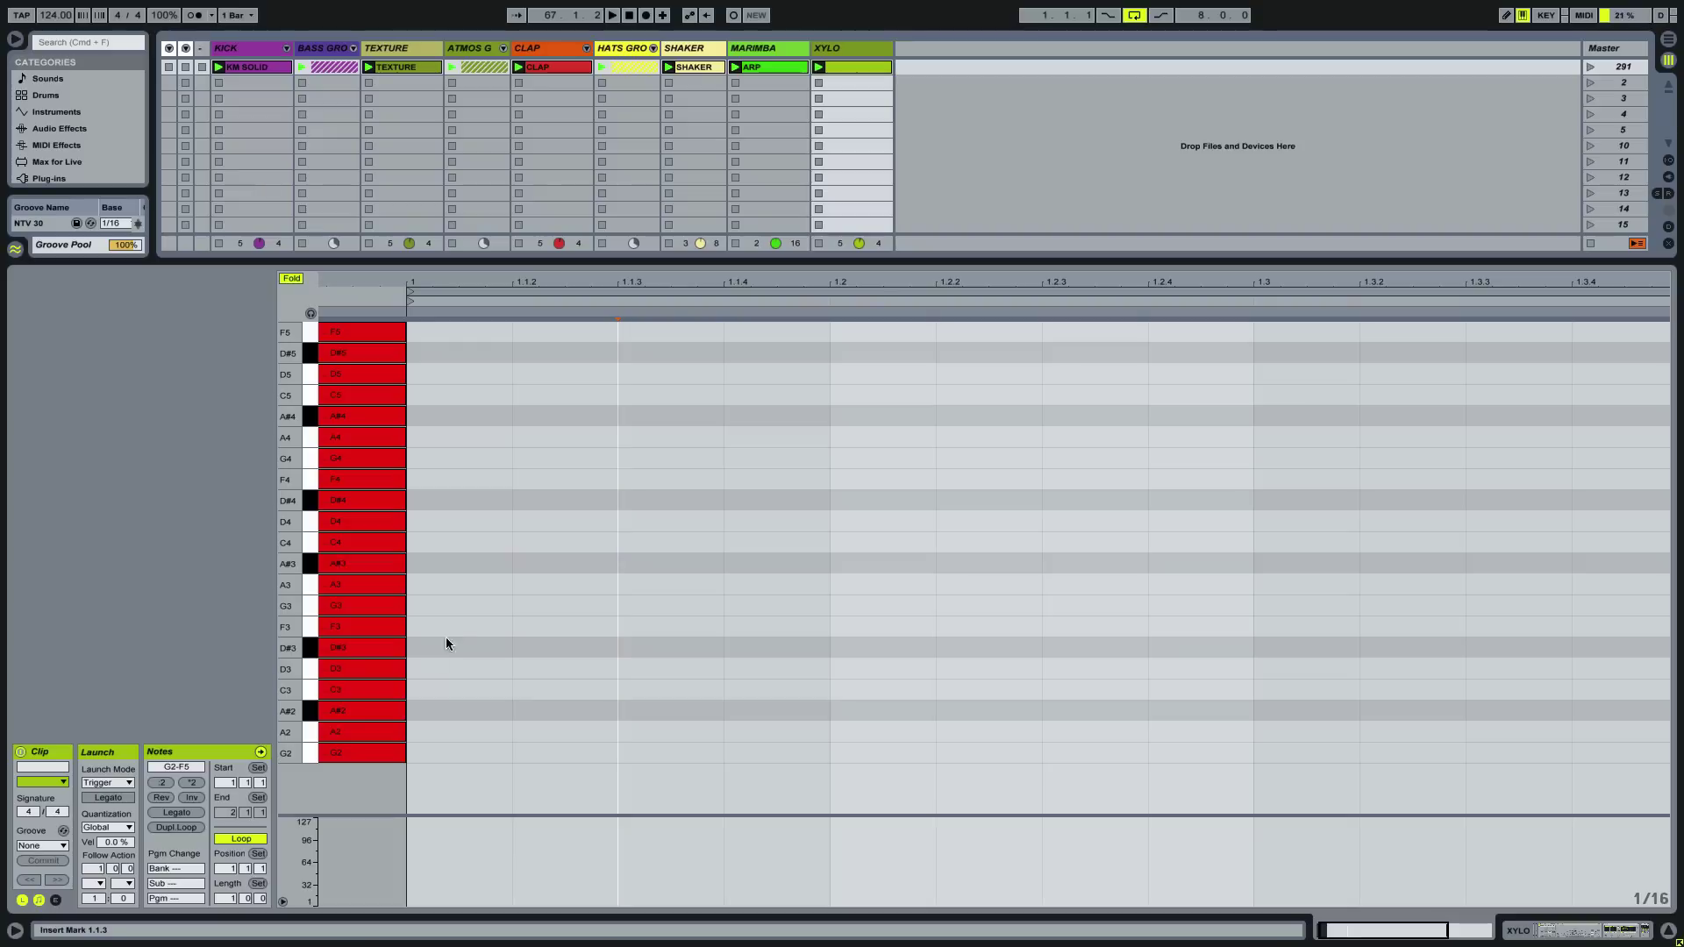
double_click(461, 608)
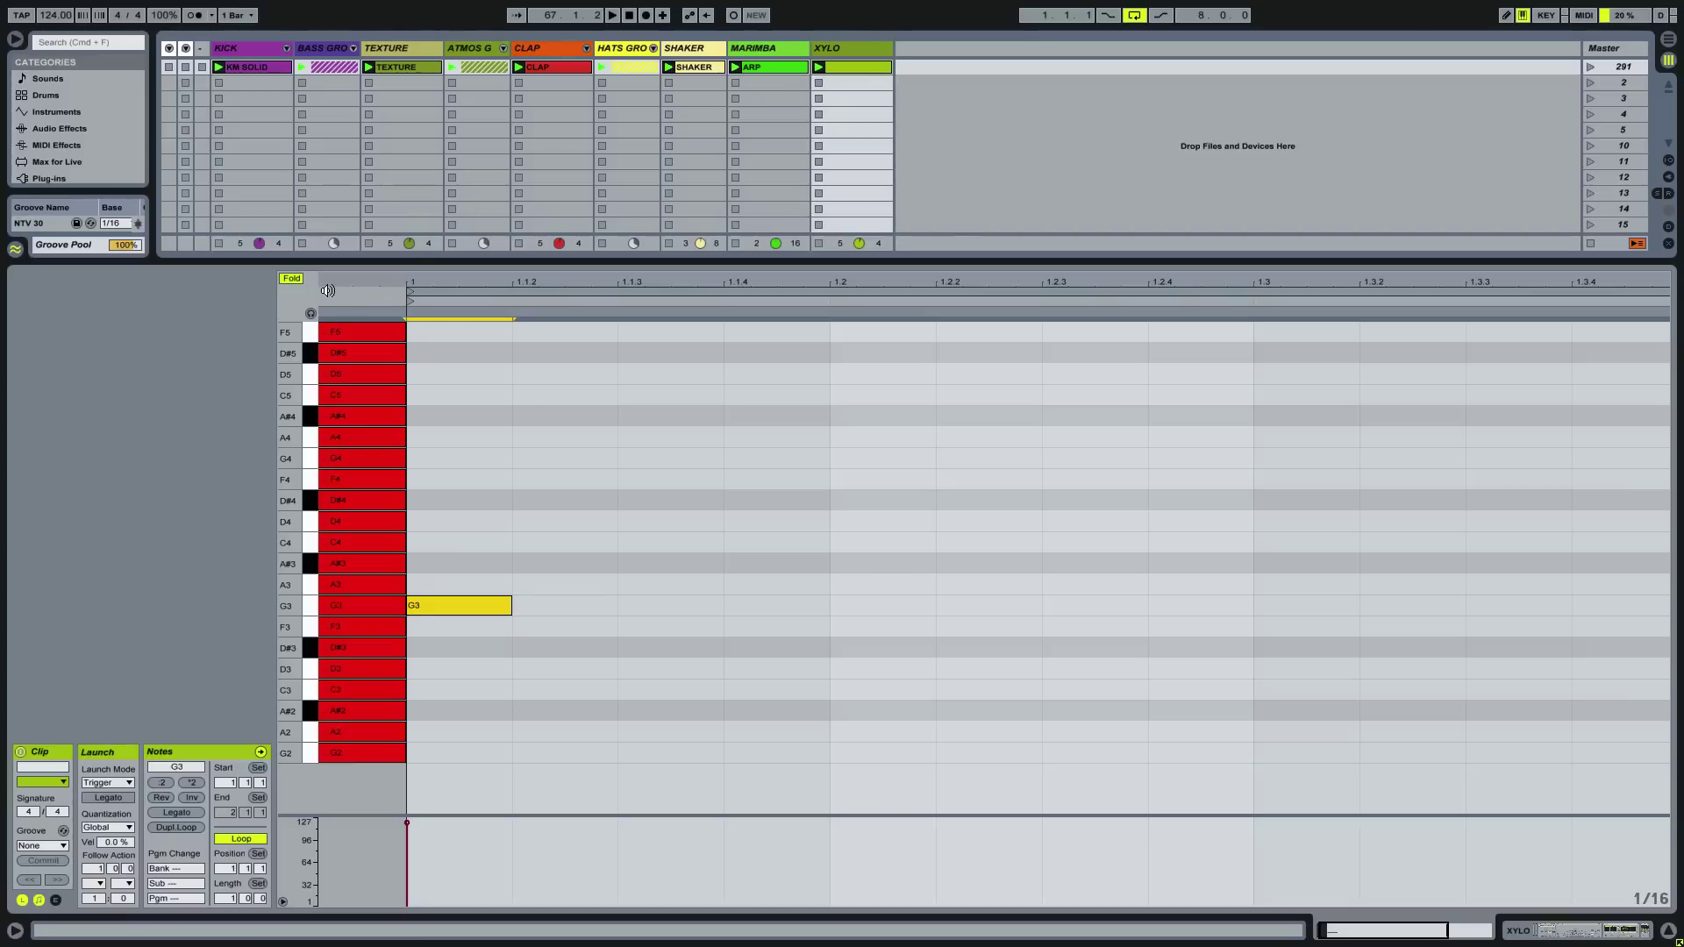
left_click(291, 279)
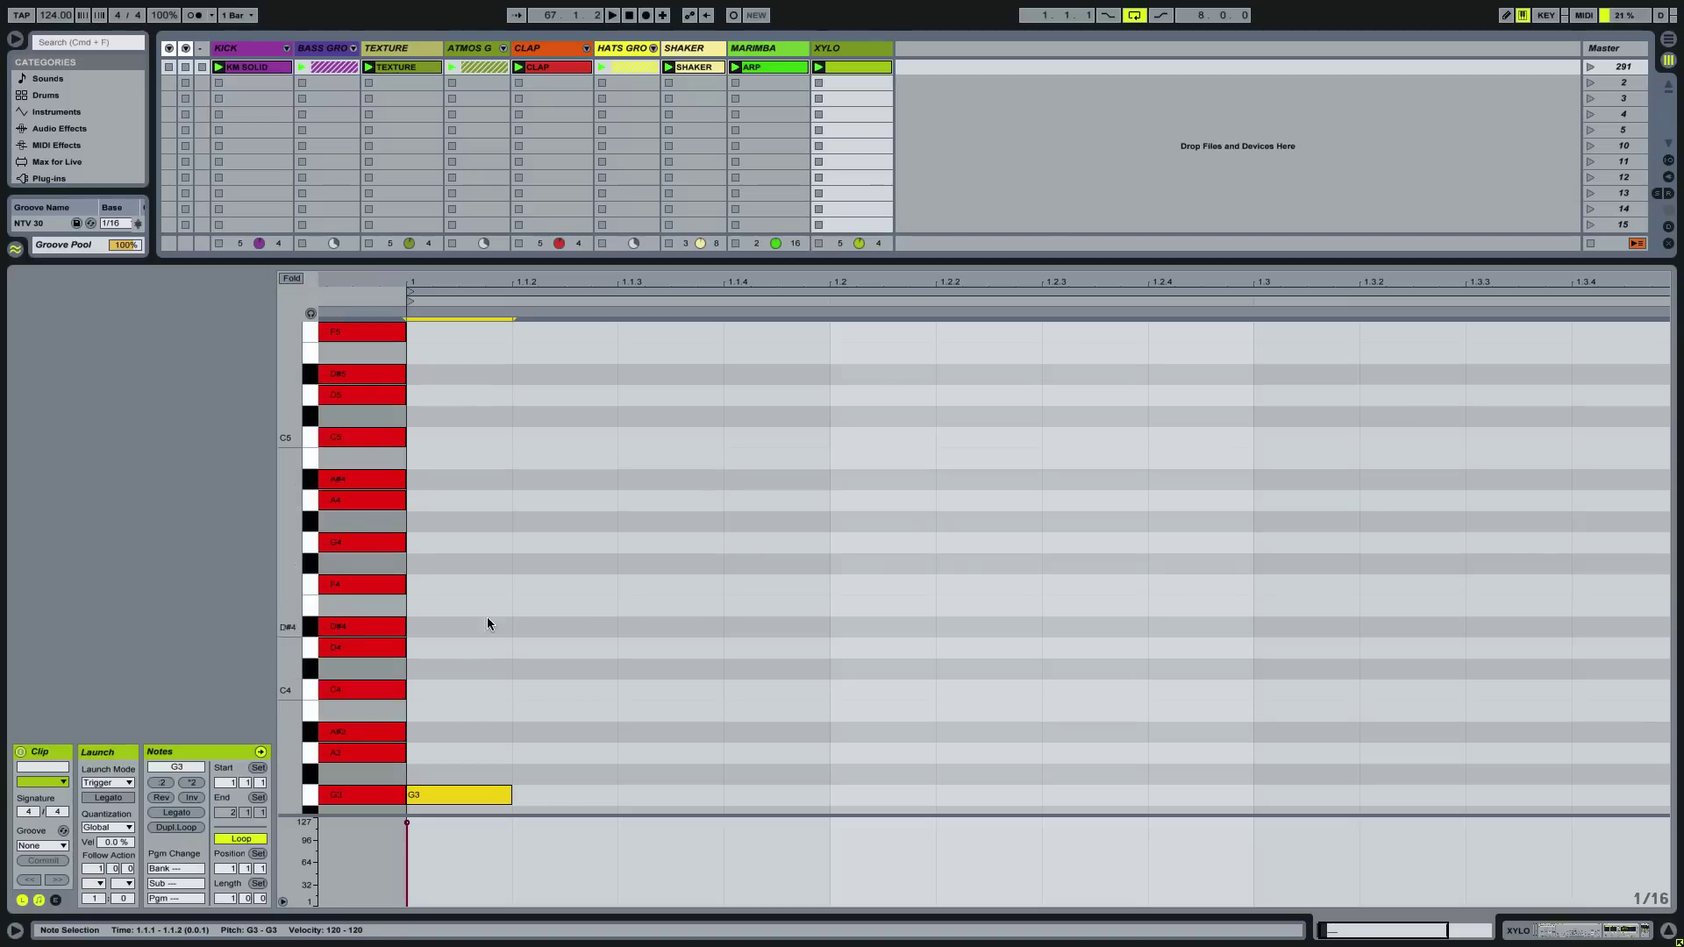
left_click(290, 279)
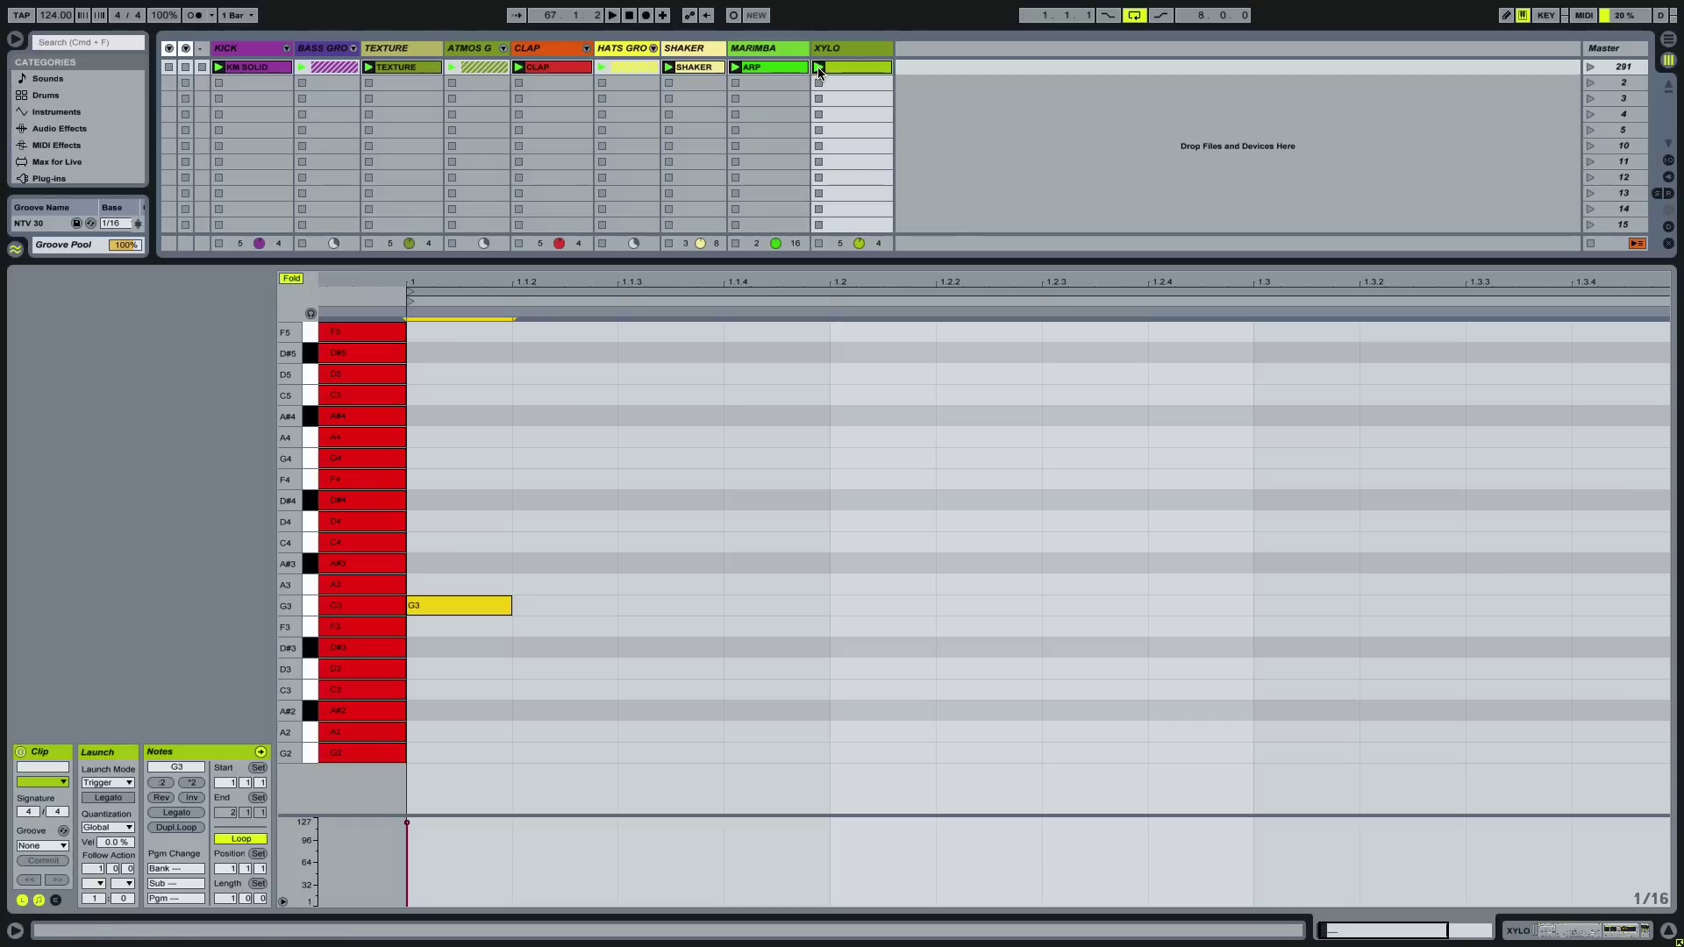
Launch the XYLO clip with the whole bar in view, and reduce the note editor's height slightly.
left_click_drag(939, 286, 936, 214)
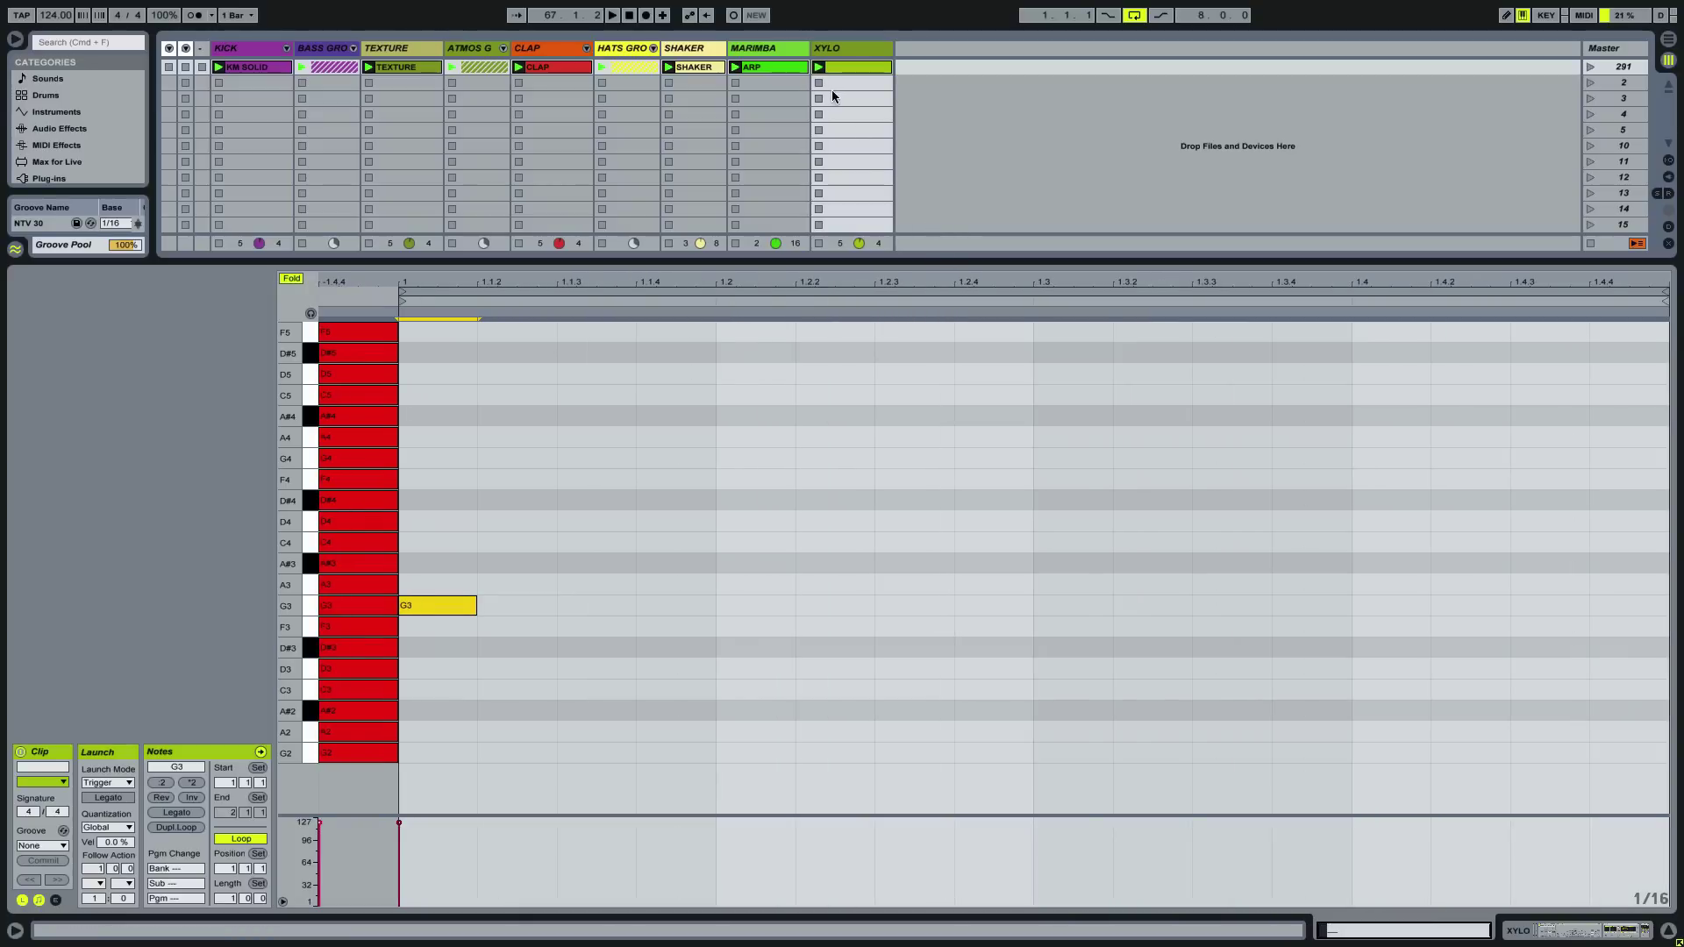
left_click(820, 69)
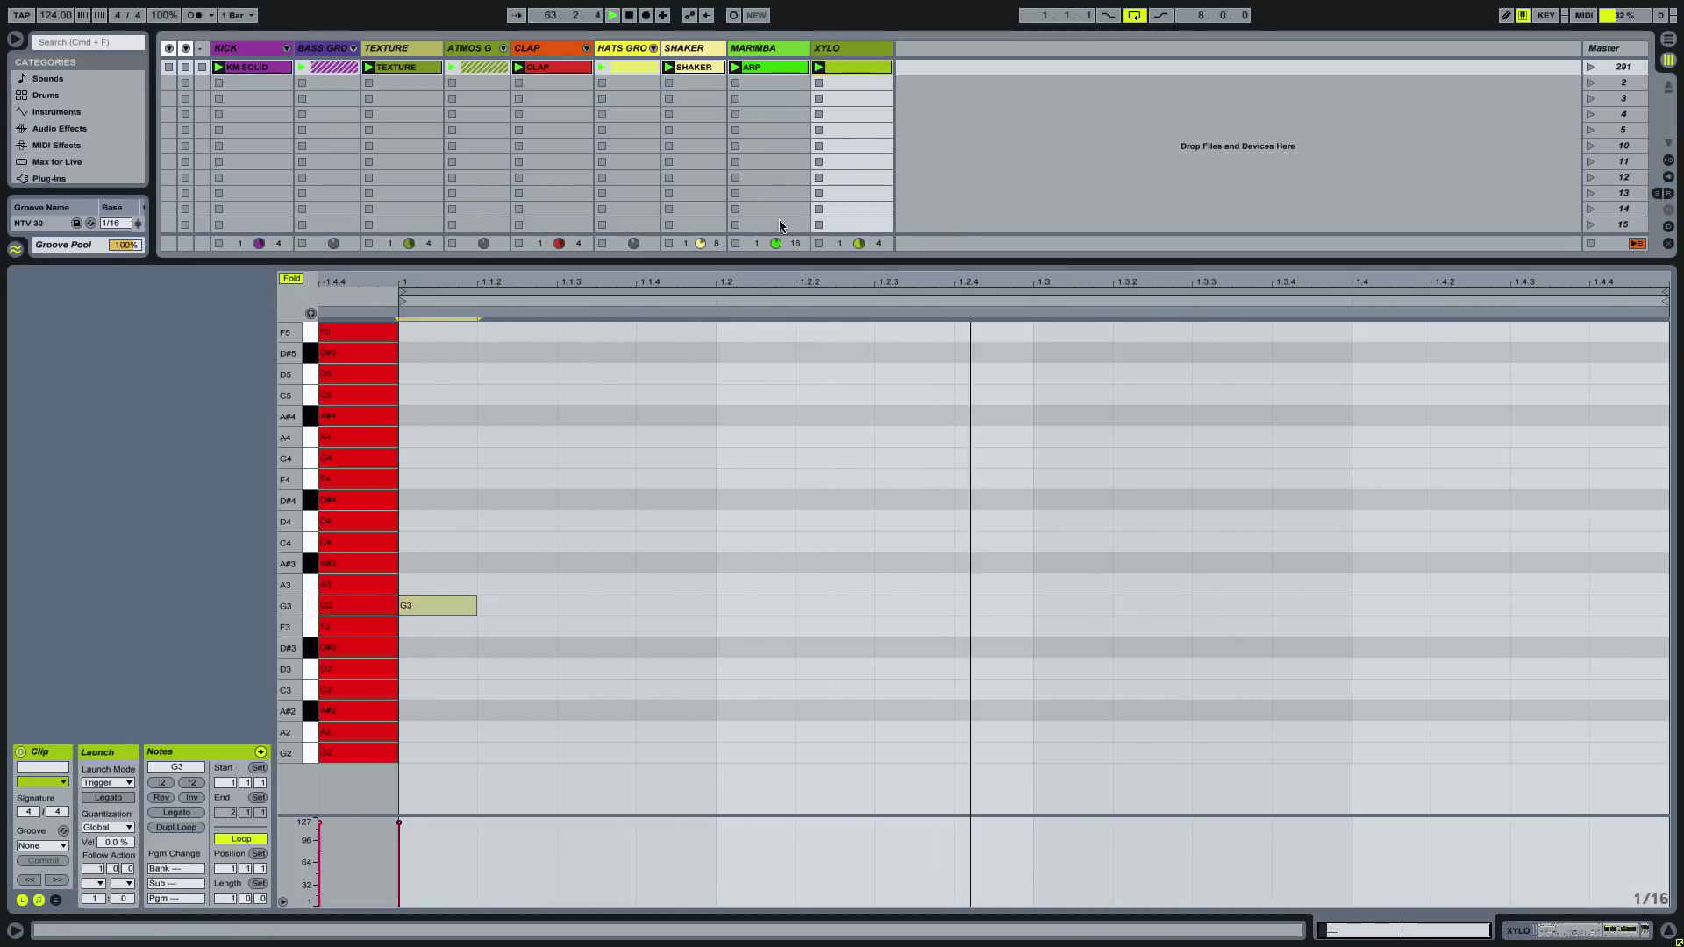
left_click_drag(842, 261, 841, 292)
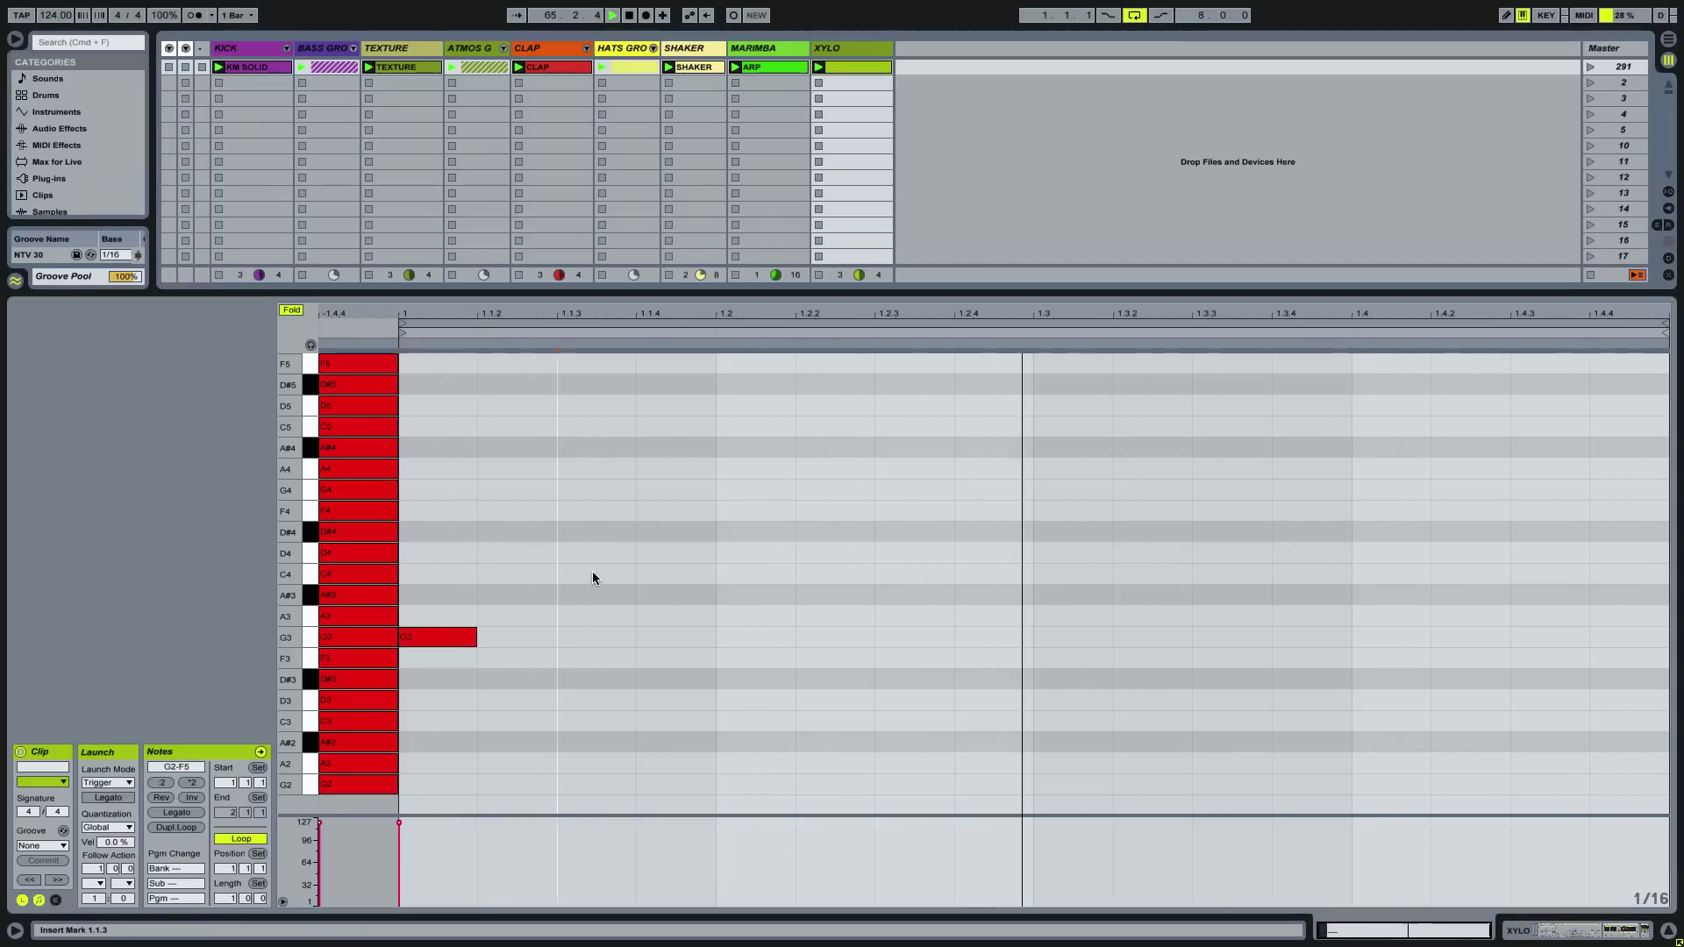
Add 1/16 notes C4 at 1.1.3, G4 at 1.2, F4 at 1.2.2 and D4 at 1.2.4.
double_click(592, 573)
double_click(732, 510)
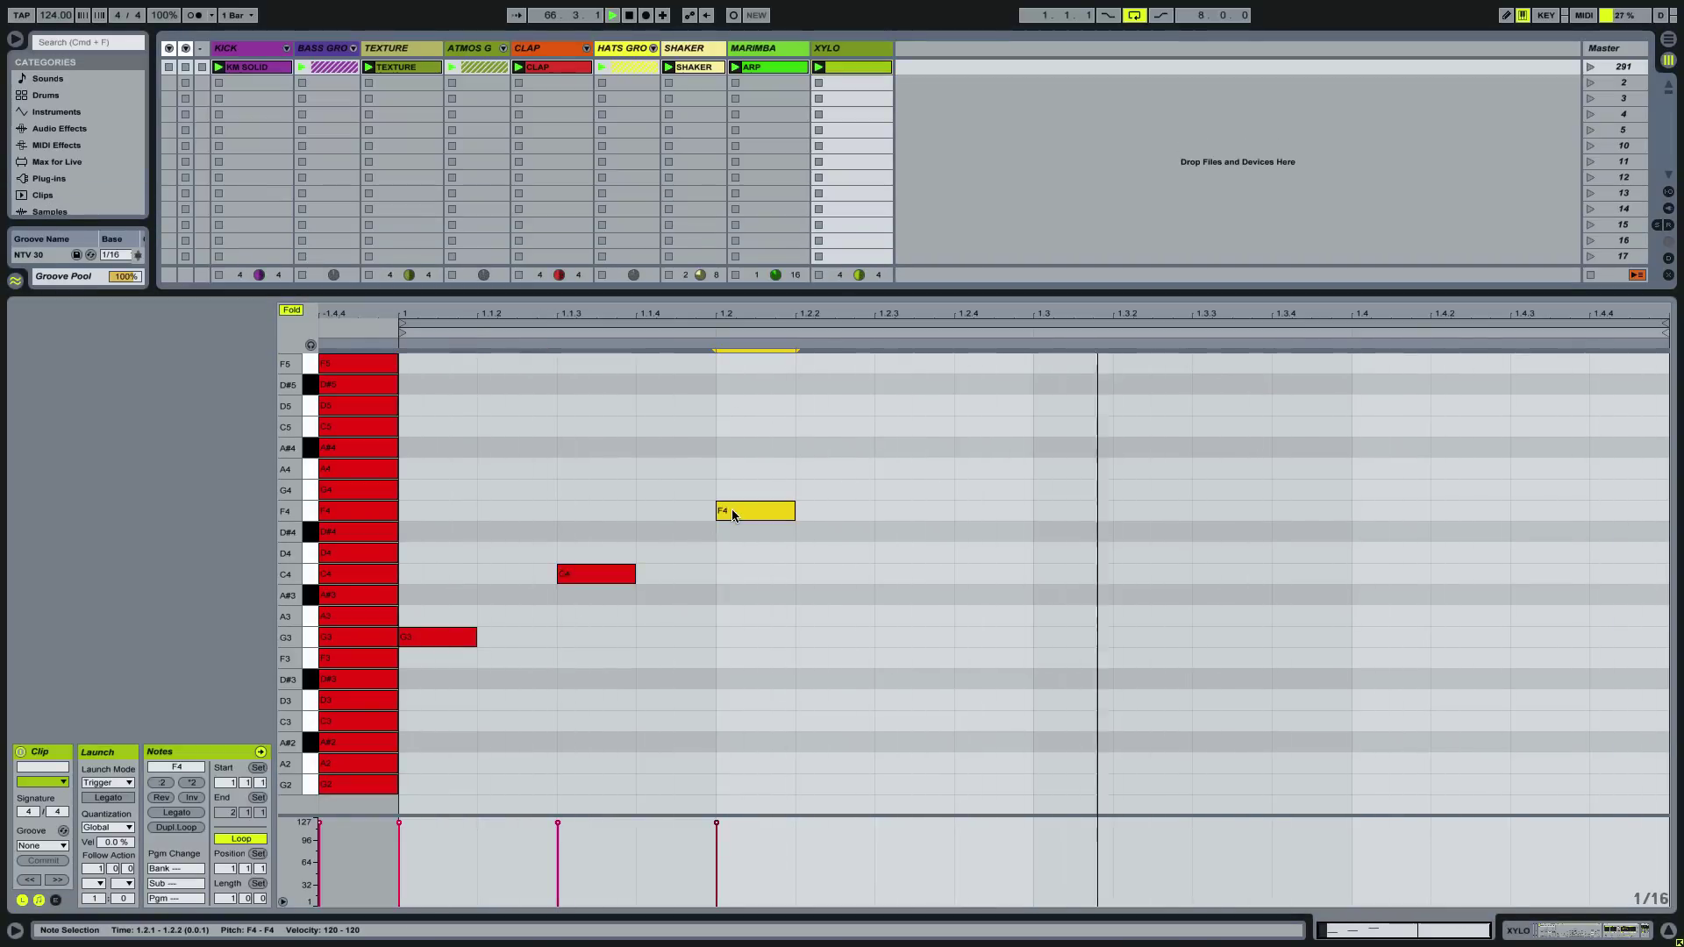
key("Up")
key("Up")
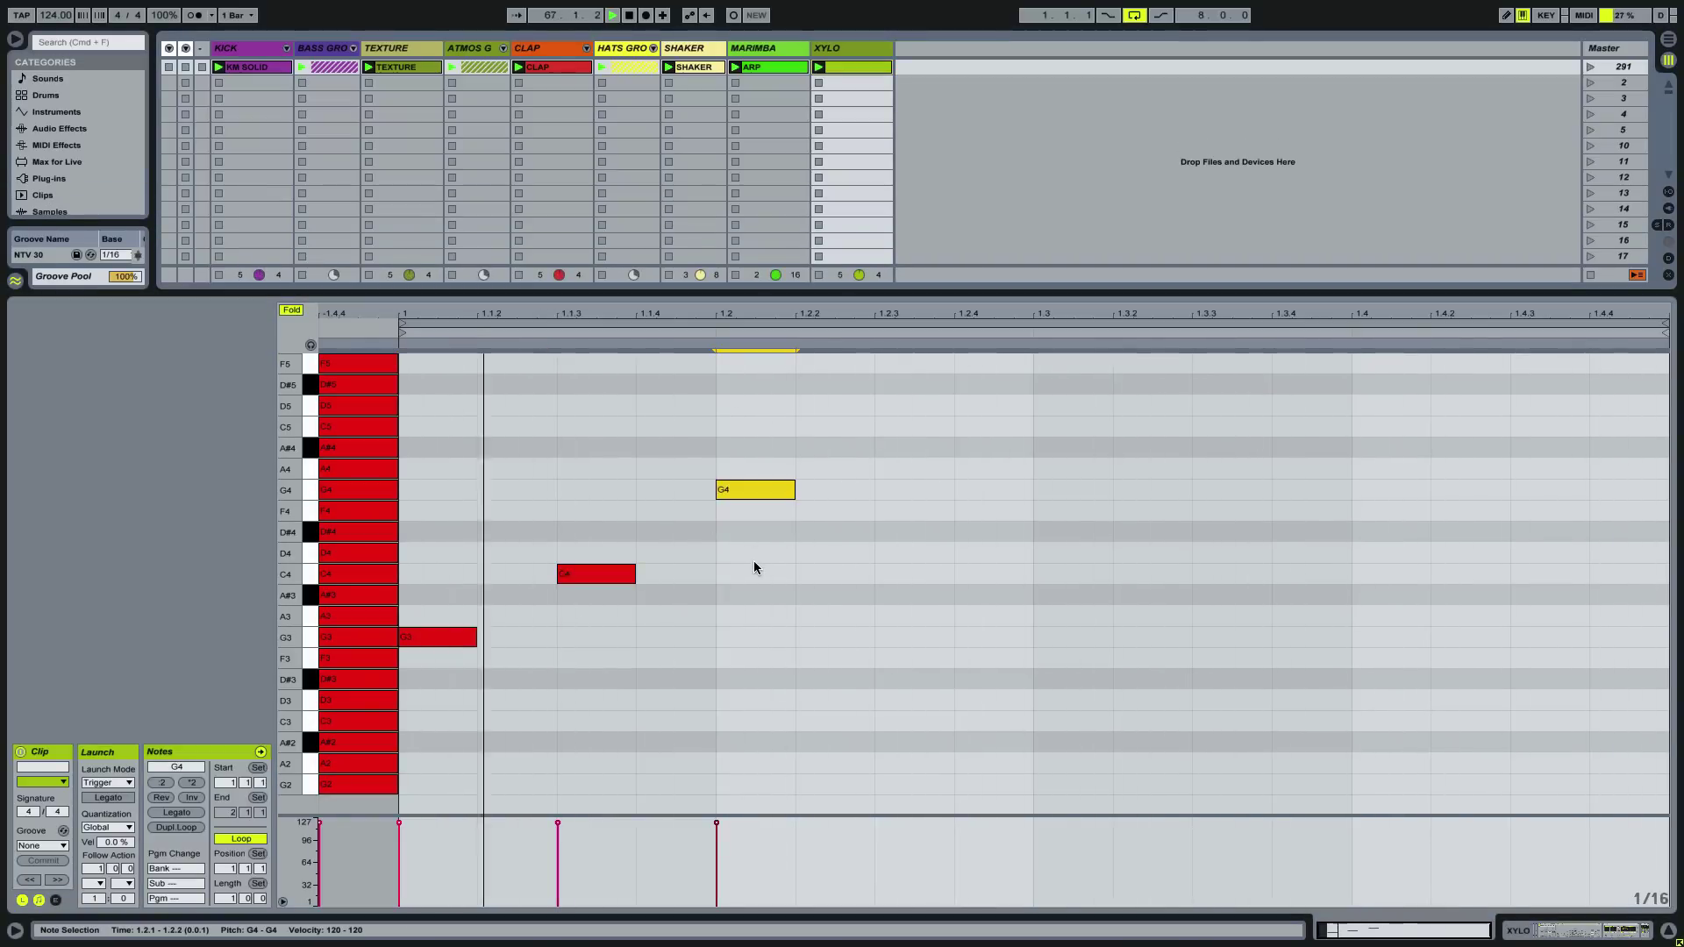
double_click(819, 509)
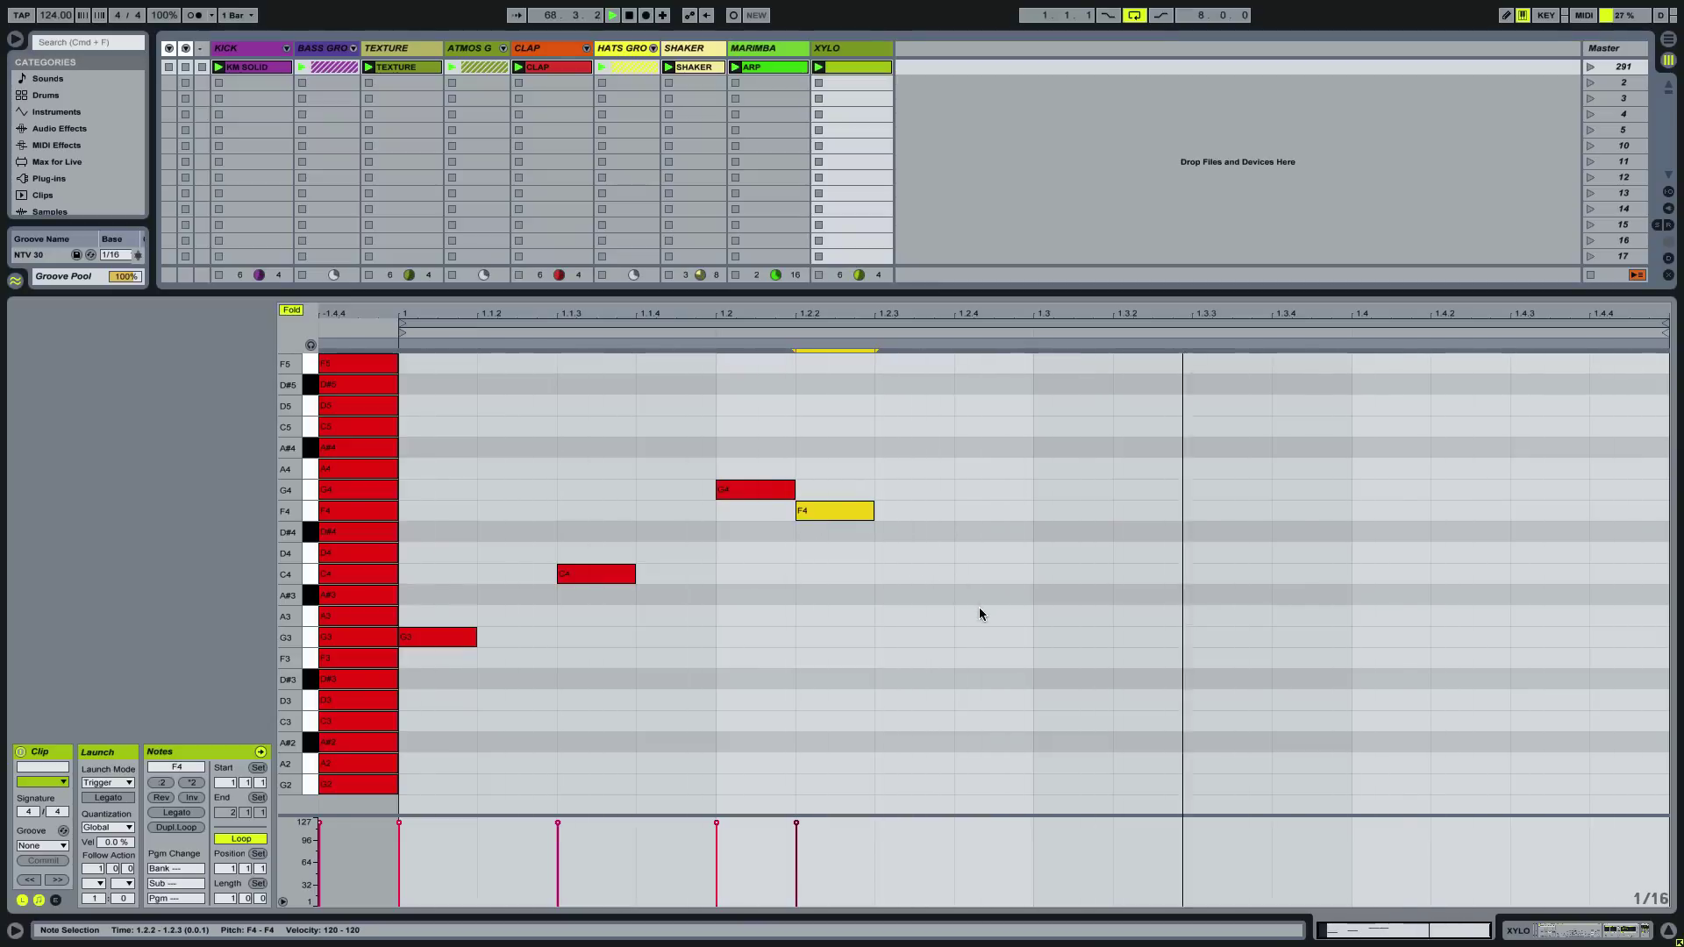
double_click(980, 550)
Duplicate the five-note phrase to start at 1.3, and delete the copied F4 at 1.4.2.
left_click_drag(1000, 688, 455, 382)
key("super+d")
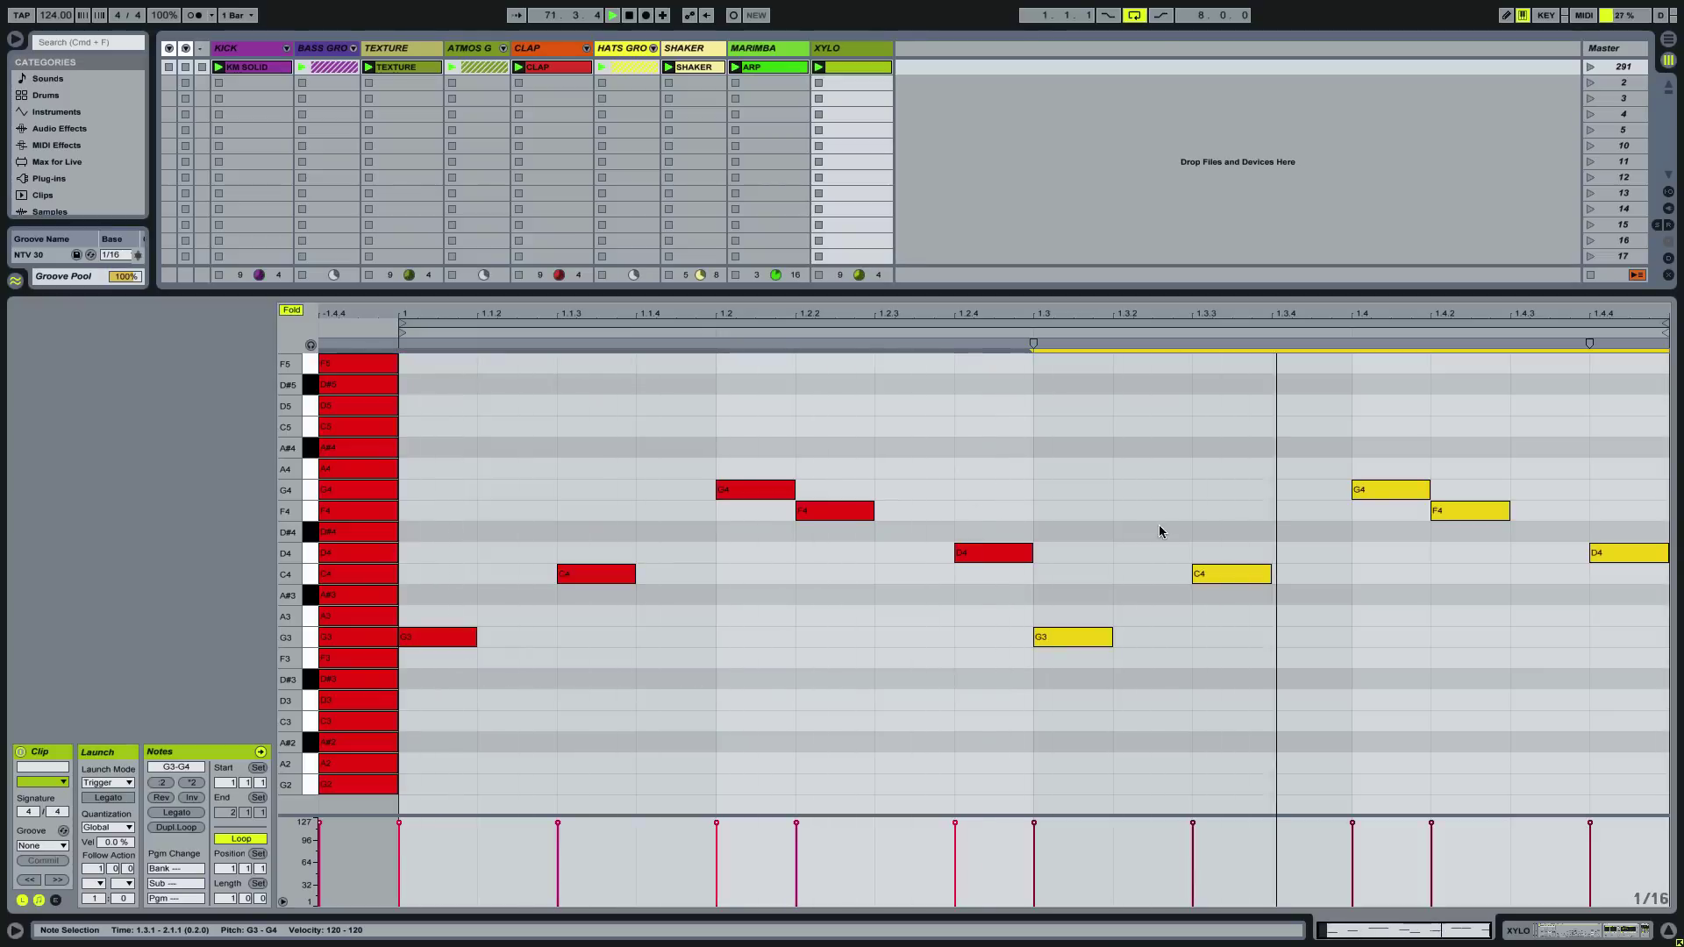
left_click(1472, 520)
double_click(1472, 520)
Lengthen the G4 at 1.4 to end at 1.4.3, and add a 1/16 A4 note at 1.4.3.
left_click_drag(1428, 489, 1522, 487)
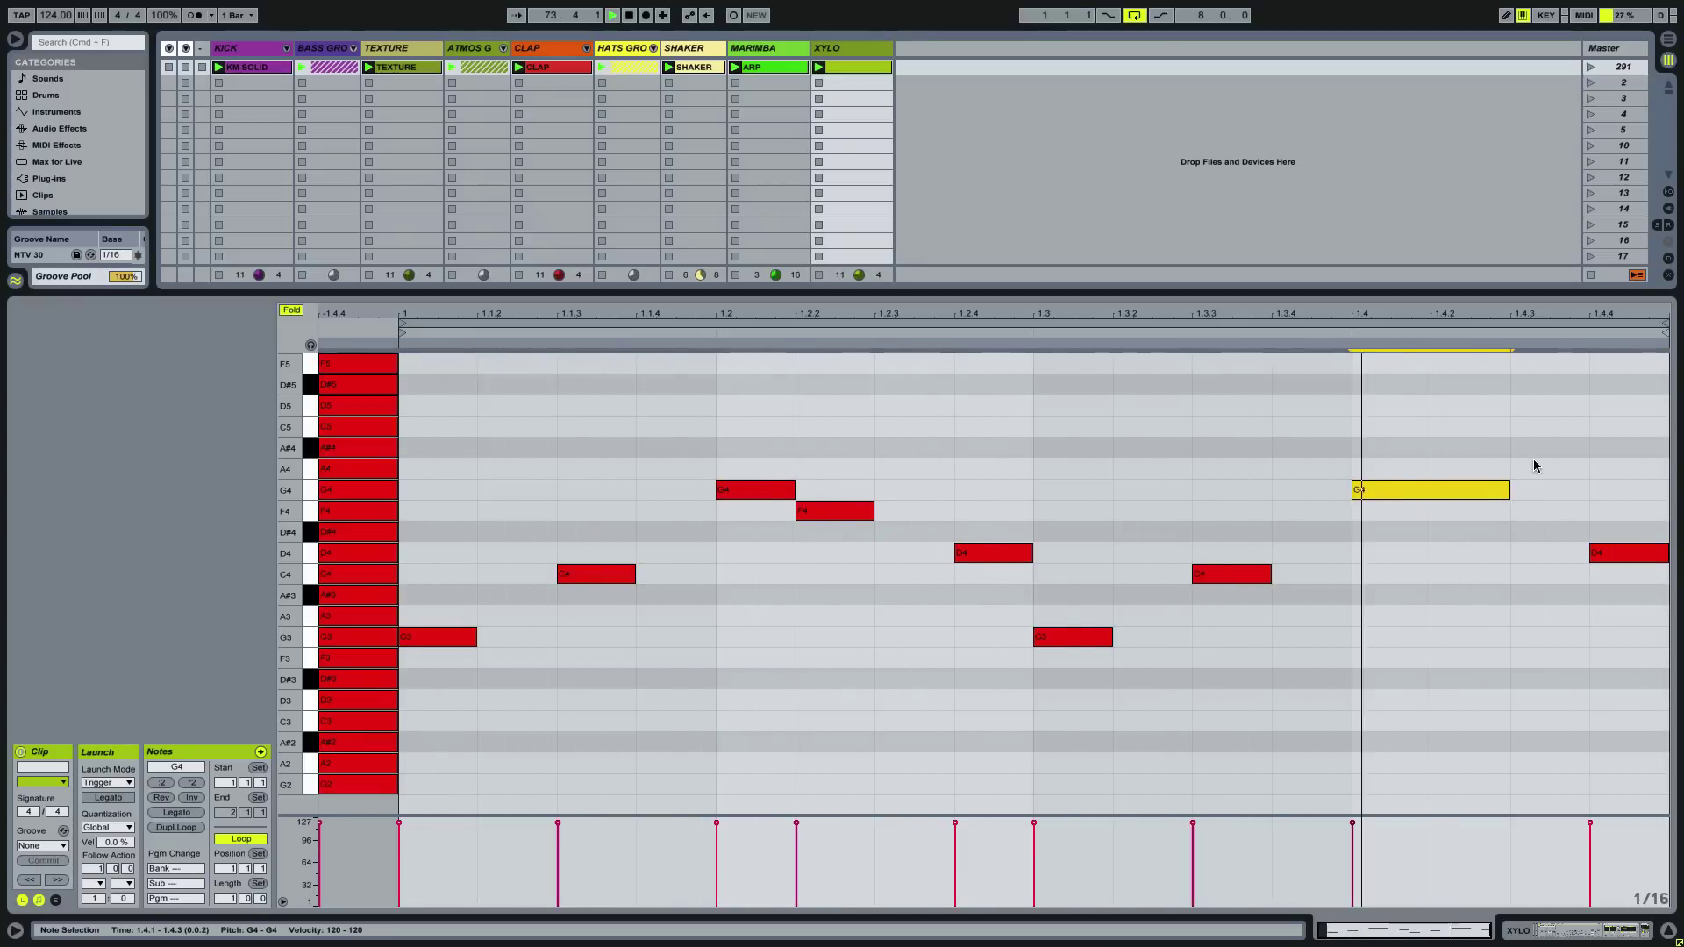
double_click(1533, 460)
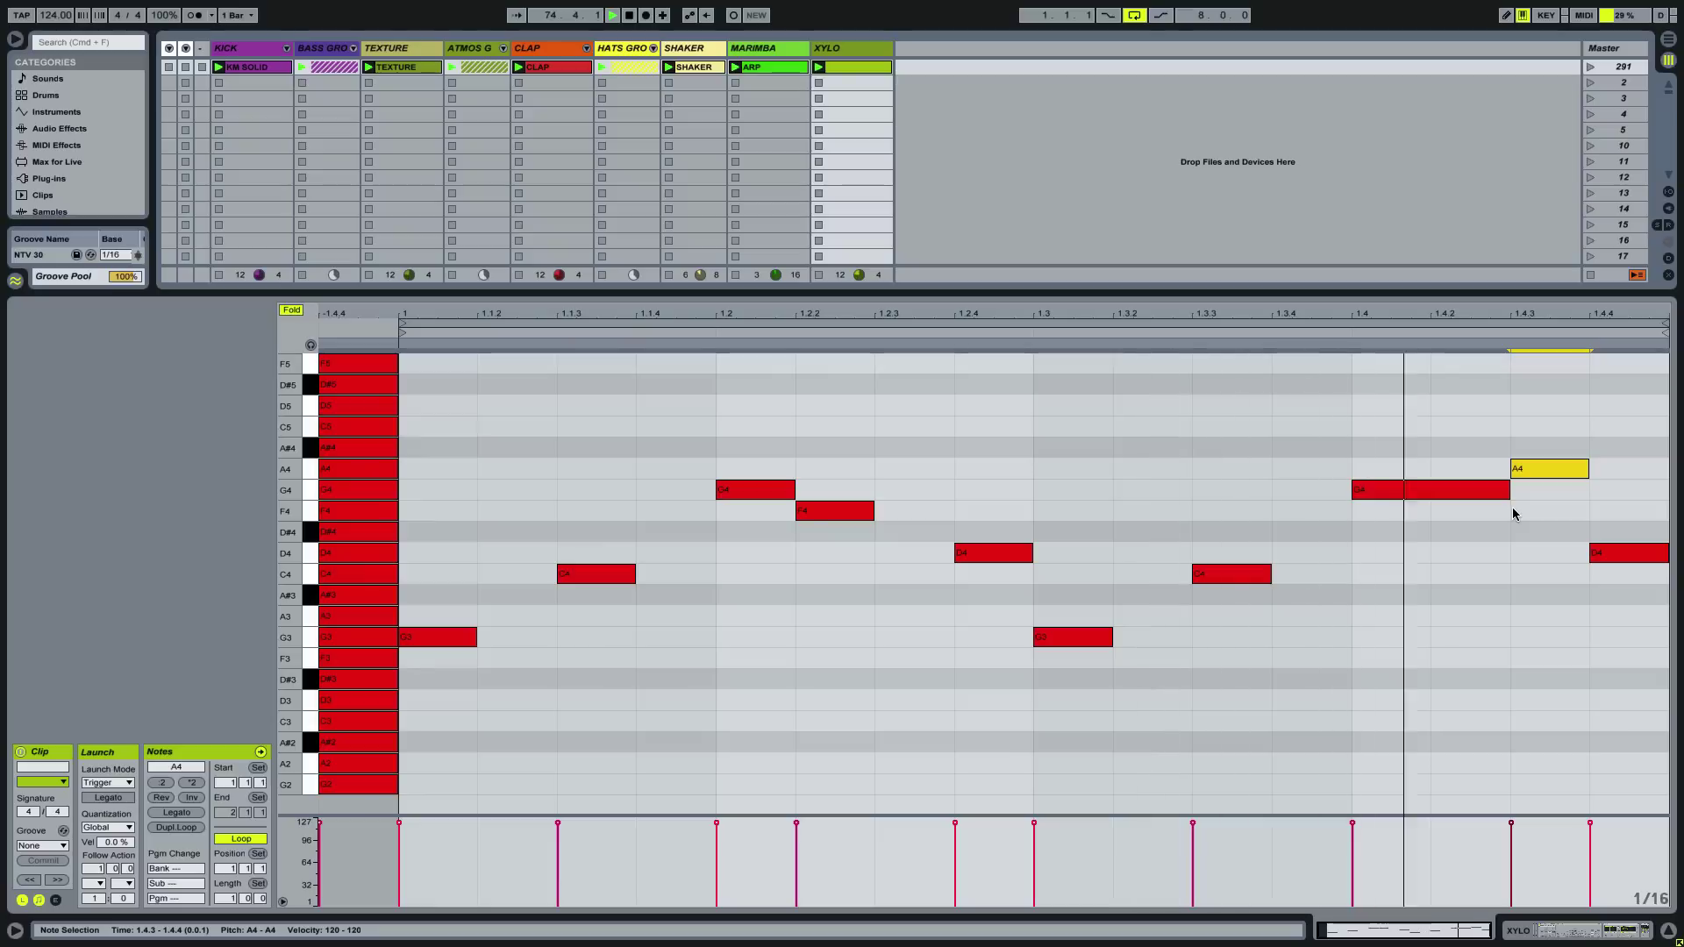